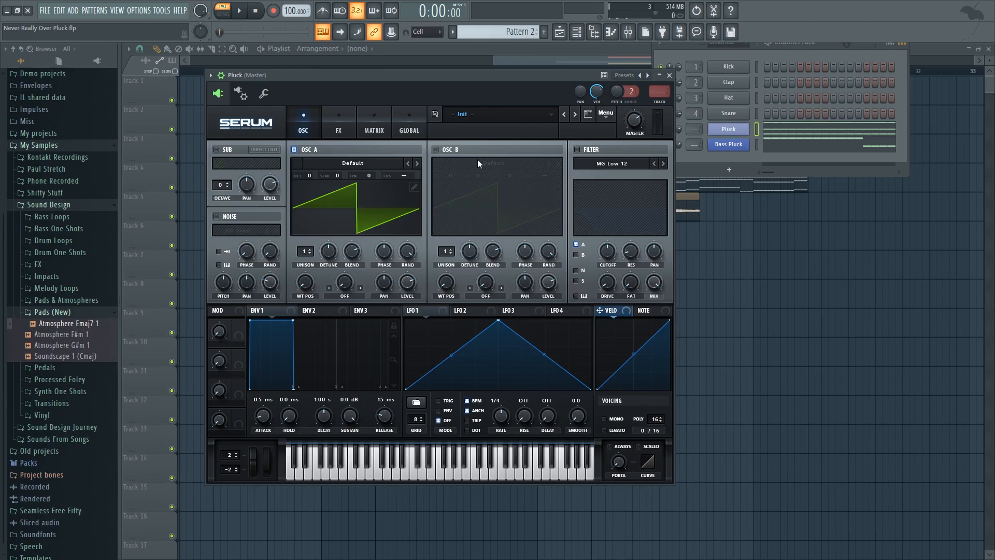
# Enable oscillator B with 7 unison voices and lower its level to 64%
pyautogui.click(443, 148)
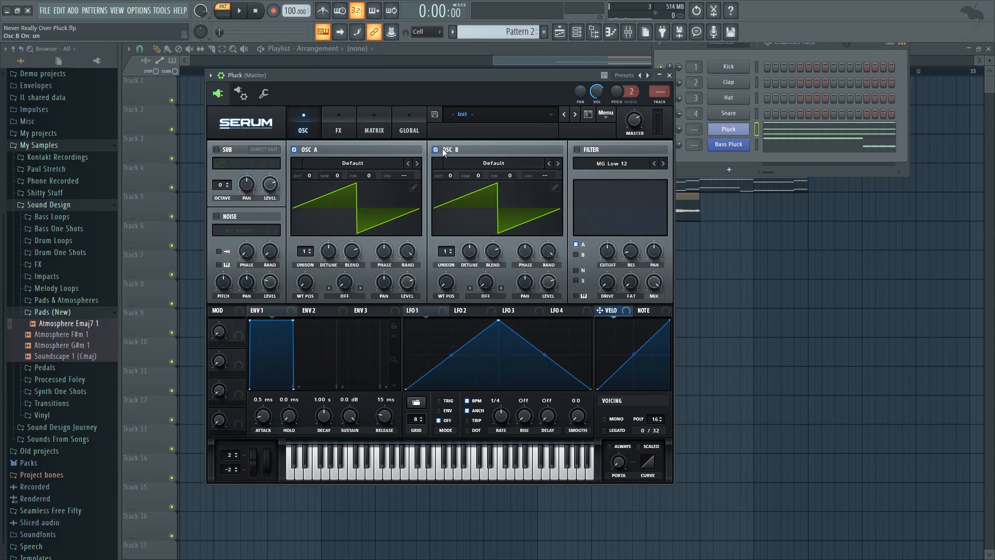
pyautogui.moveTo(445, 253); pyautogui.dragTo(471, 258)
pyautogui.moveTo(549, 283); pyautogui.dragTo(551, 294)
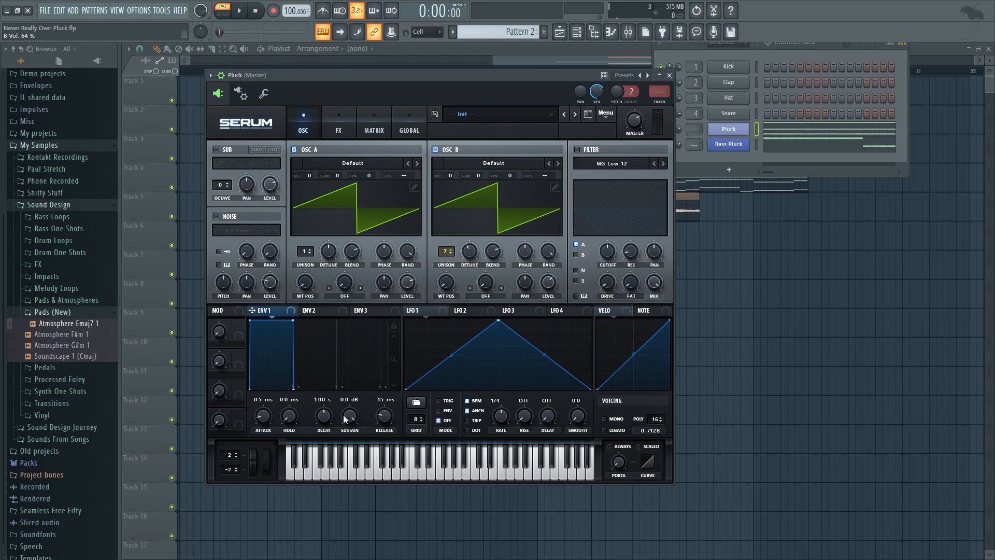
# Shape Envelope 1 with 7.7 ms attack, 663 ms decay and sustain at minus infinity, and audition the pattern
pyautogui.moveTo(350, 420); pyautogui.dragTo(327, 539)
pyautogui.moveTo(325, 419); pyautogui.dragTo(324, 424)
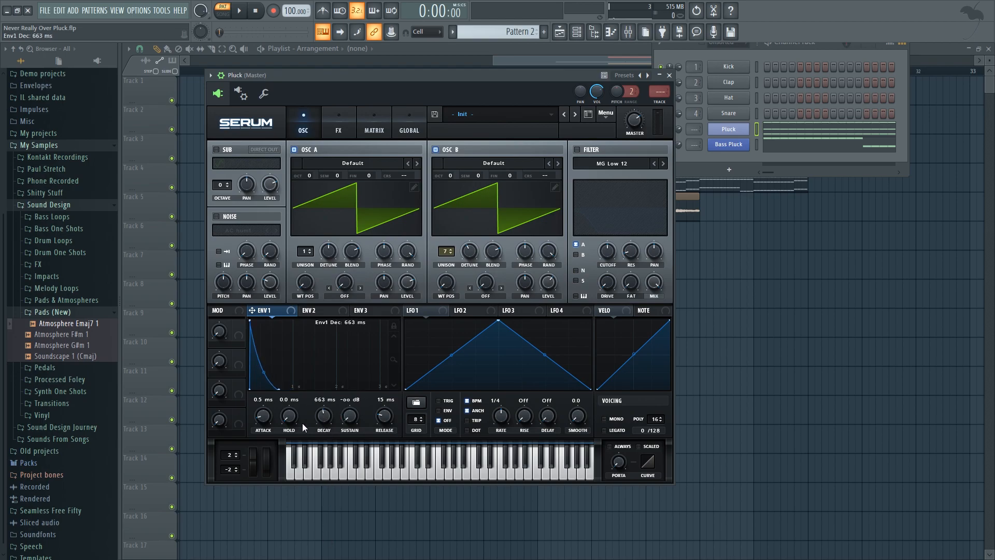
pyautogui.moveTo(265, 415); pyautogui.dragTo(272, 409)
pyautogui.press('space')
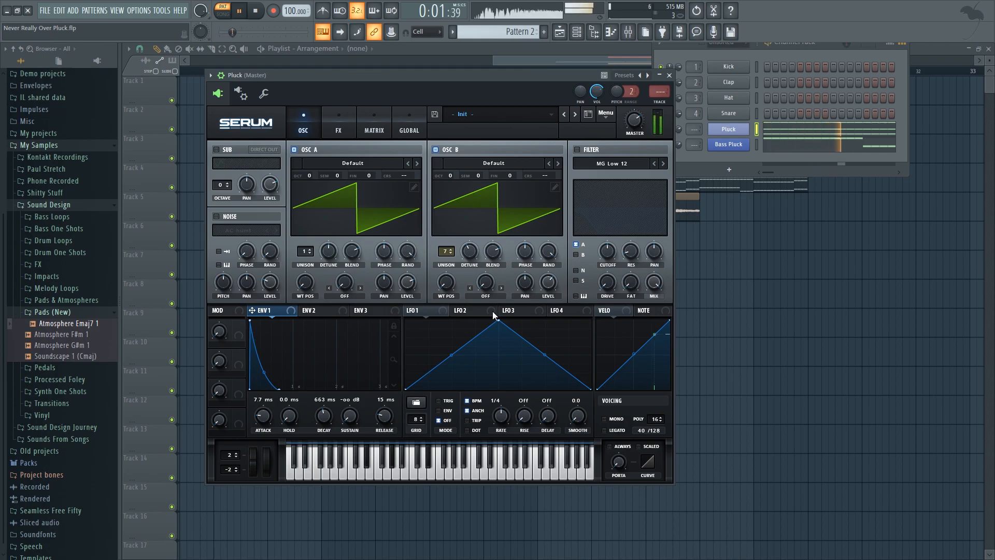
pyautogui.press('space')
# Enable the filter as MG Low 24, route oscillator B through it, and compare it with the neighbouring filter type during playback
pyautogui.click(577, 149)
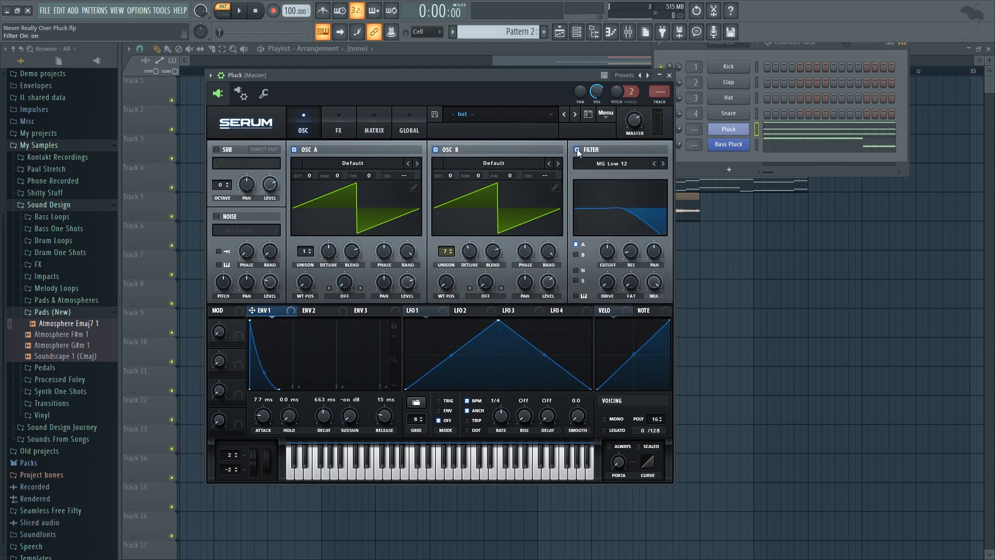
pyautogui.click(661, 163)
pyautogui.click(662, 164)
pyautogui.press('space')
pyautogui.click(577, 254)
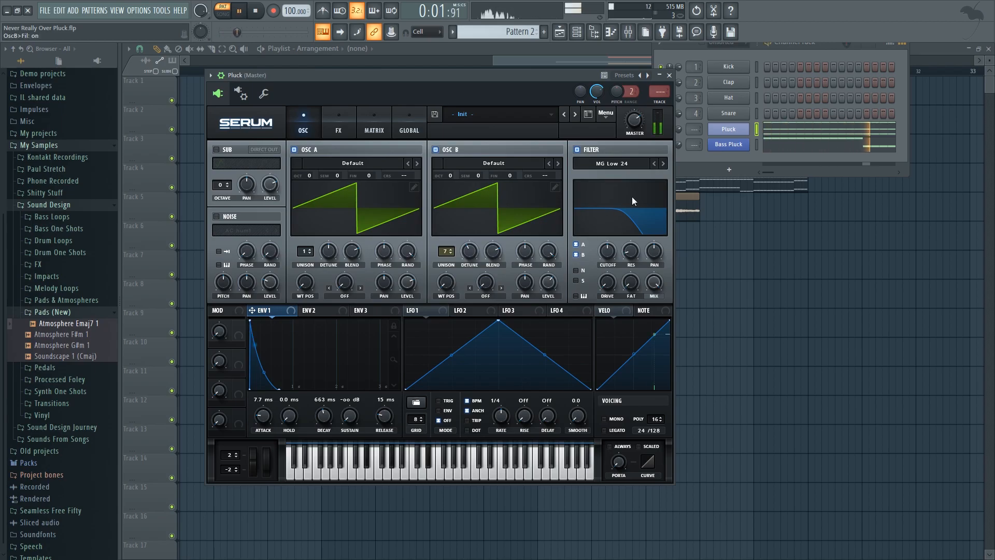
pyautogui.press('space')
pyautogui.click(654, 164)
pyautogui.press('space')
pyautogui.click(664, 163)
pyautogui.press('space')
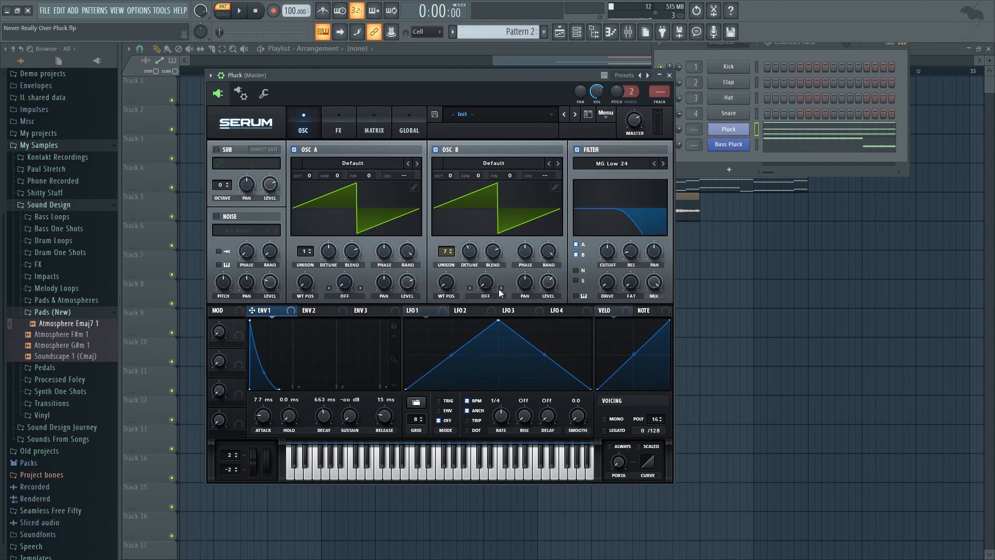
# Assign LFO 1 to the filter cutoff, reshape it into a falling concave curve, and set its mode to ENV
pyautogui.click(437, 313)
pyautogui.moveTo(432, 309); pyautogui.dragTo(608, 252)
pyautogui.moveTo(498, 321); pyautogui.dragTo(405, 321)
pyautogui.moveTo(503, 358); pyautogui.dragTo(502, 367)
pyautogui.click(448, 410)
# Lower the filter cutoff and adjust LFO 1's cutoff modulation amount to about 42 while auditioning the pattern
pyautogui.moveTo(607, 257); pyautogui.dragTo(594, 275)
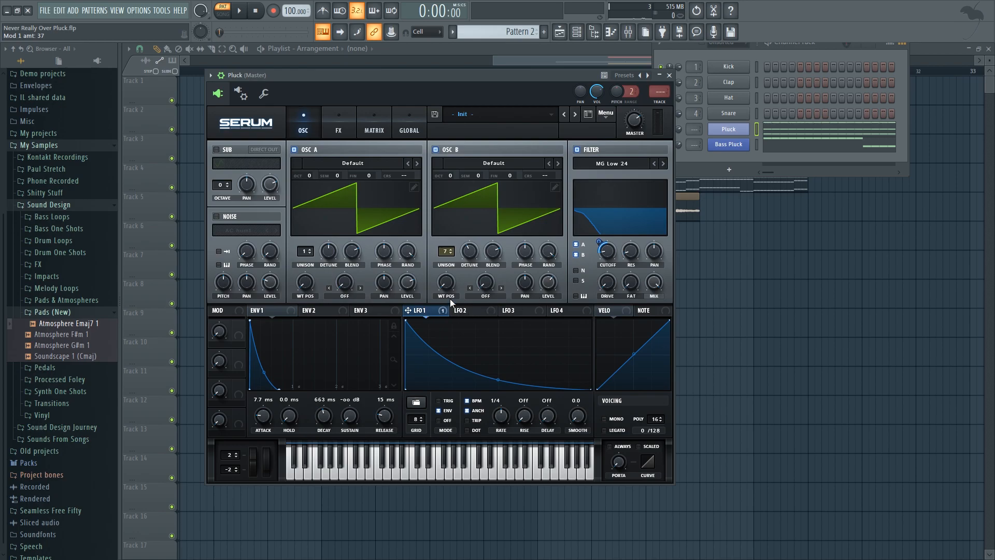
pyautogui.press('space')
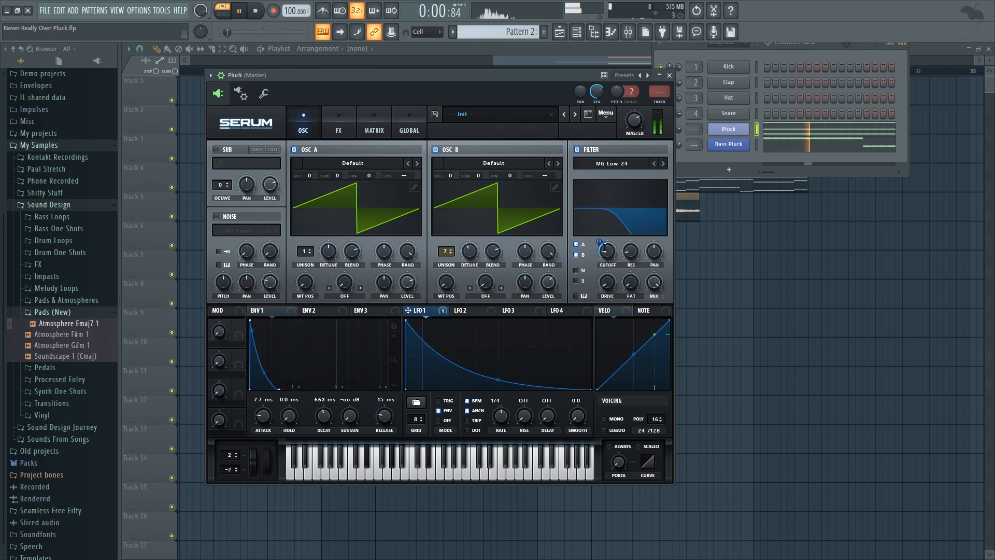
pyautogui.moveTo(604, 247); pyautogui.dragTo(594, 283)
pyautogui.press('space')
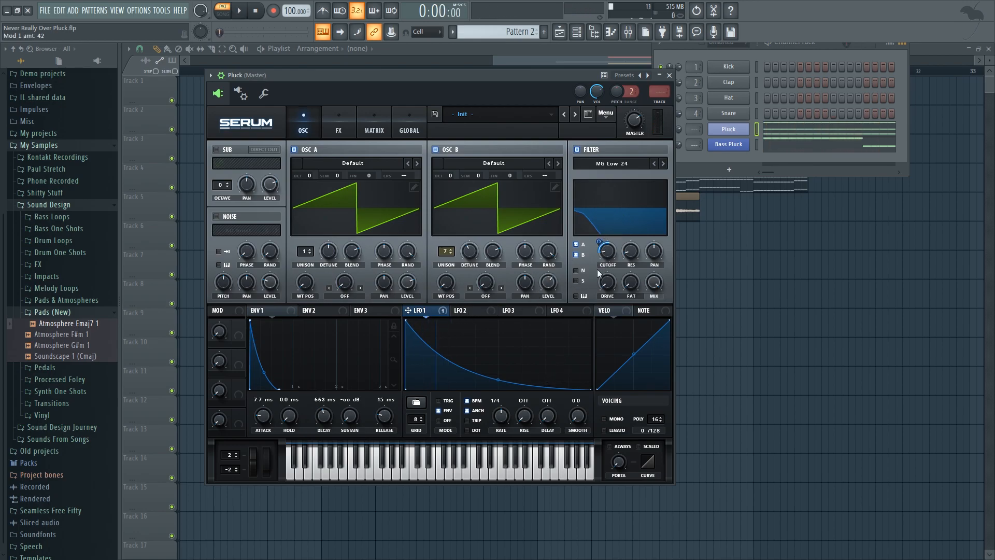
pyautogui.moveTo(599, 241); pyautogui.dragTo(599, 244)
# Turn off BPM sync for LFO 1 and set its rate to 1.4 Hz during playback
pyautogui.click(467, 400)
pyautogui.press('space')
pyautogui.moveTo(503, 419); pyautogui.dragTo(500, 433)
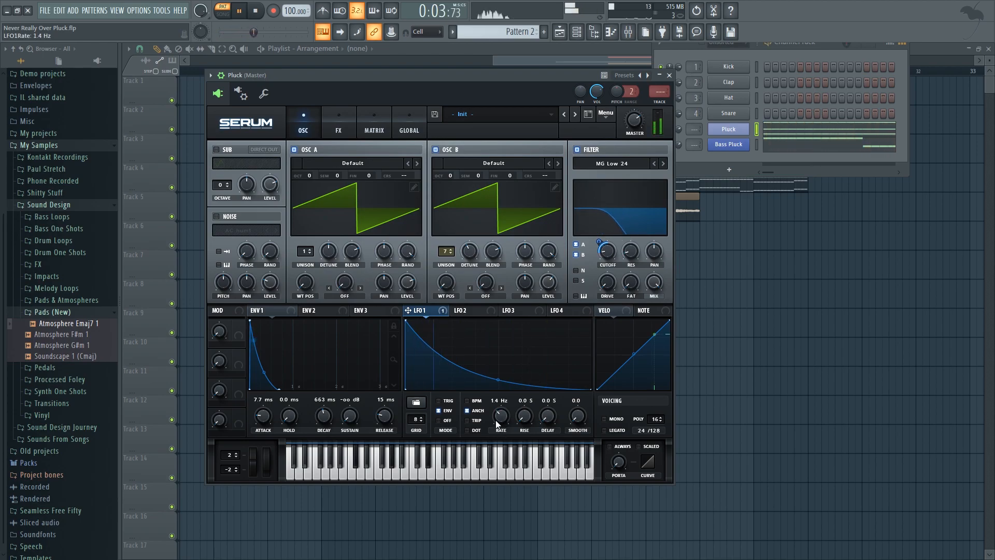
pyautogui.press('space')
# Assign Macro 1 to the filter cutoff with an amount of 93, and set the filter drive to 15%
pyautogui.moveTo(240, 332); pyautogui.dragTo(604, 250)
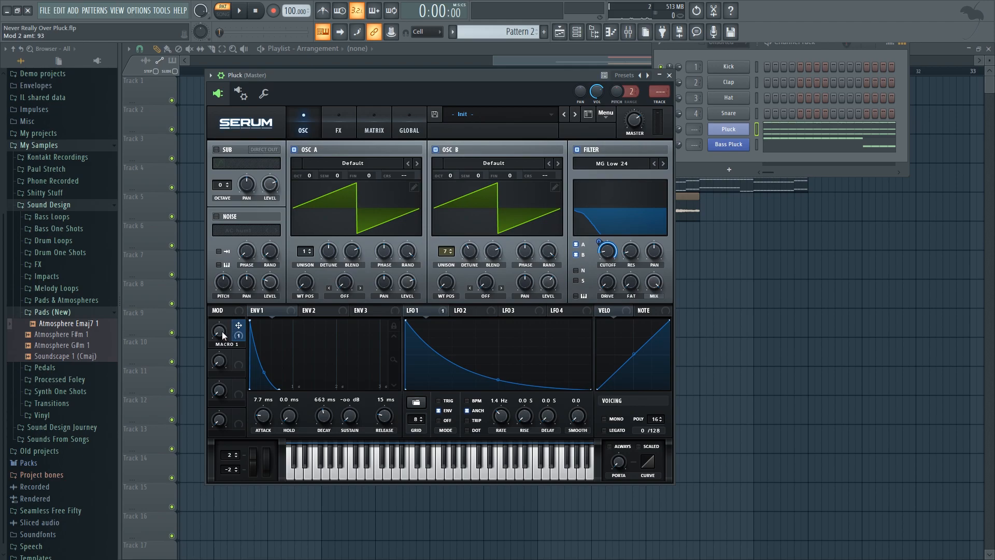
pyautogui.moveTo(607, 288)
pyautogui.mouseDown()
pyautogui.moveTo(637, 266)
pyautogui.moveTo(609, 277)
pyautogui.mouseUp()
pyautogui.press('space')
pyautogui.moveTo(611, 283)
pyautogui.mouseDown()
pyautogui.moveTo(614, 273)
pyautogui.moveTo(614, 294)
pyautogui.moveTo(613, 285)
pyautogui.mouseUp()
pyautogui.press('space')
# Add a multiband compressor with 17.2 dB gain, and set the synth's master volume to 52% during playback
pyautogui.click(337, 123)
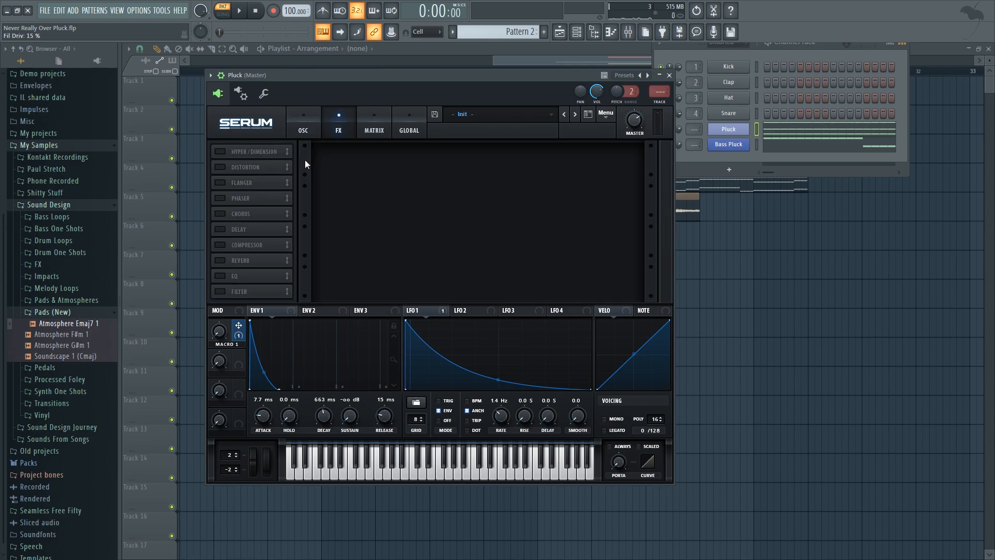
pyautogui.click(220, 245)
pyautogui.click(526, 172)
pyautogui.moveTo(492, 155); pyautogui.dragTo(518, 124)
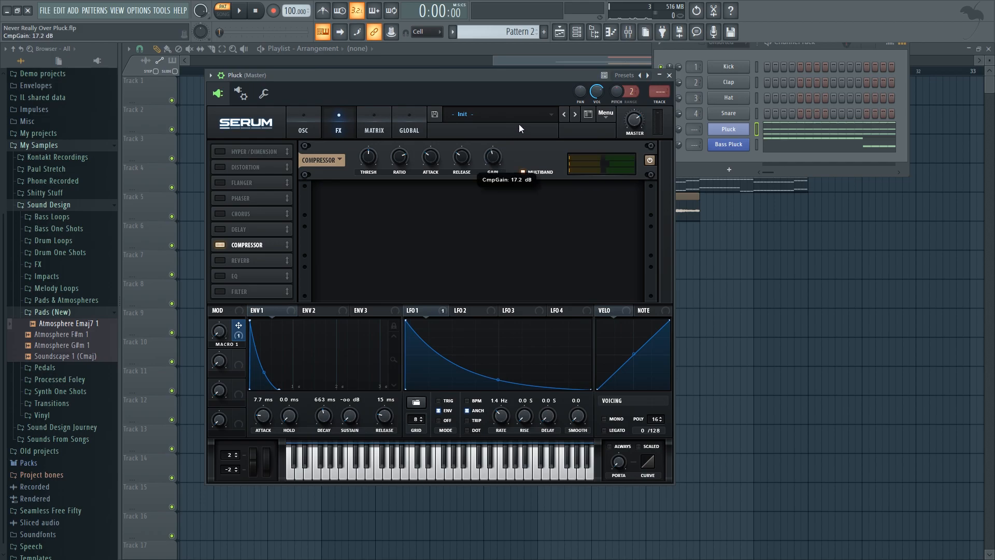
pyautogui.press('space')
pyautogui.scroll(-3, 630, 138)
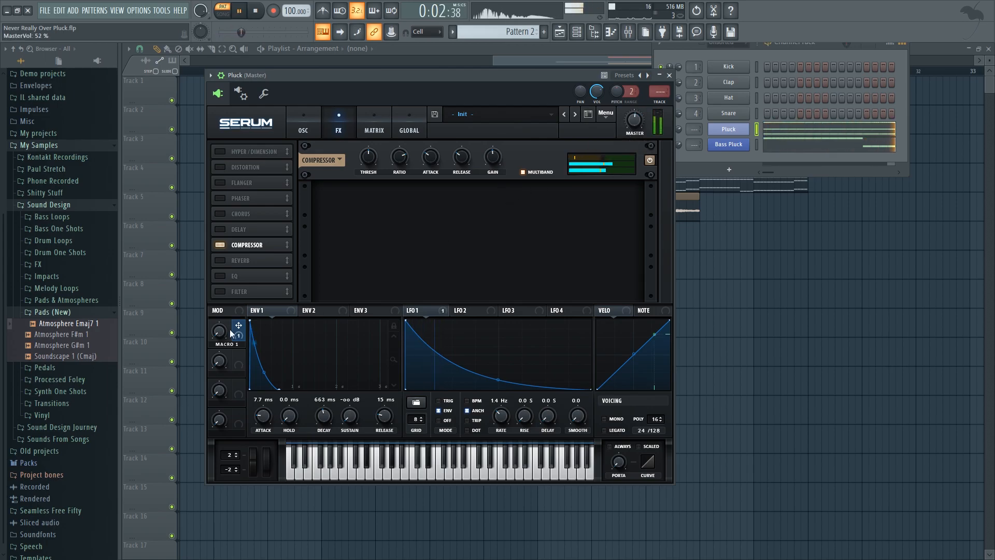
pyautogui.press('space')
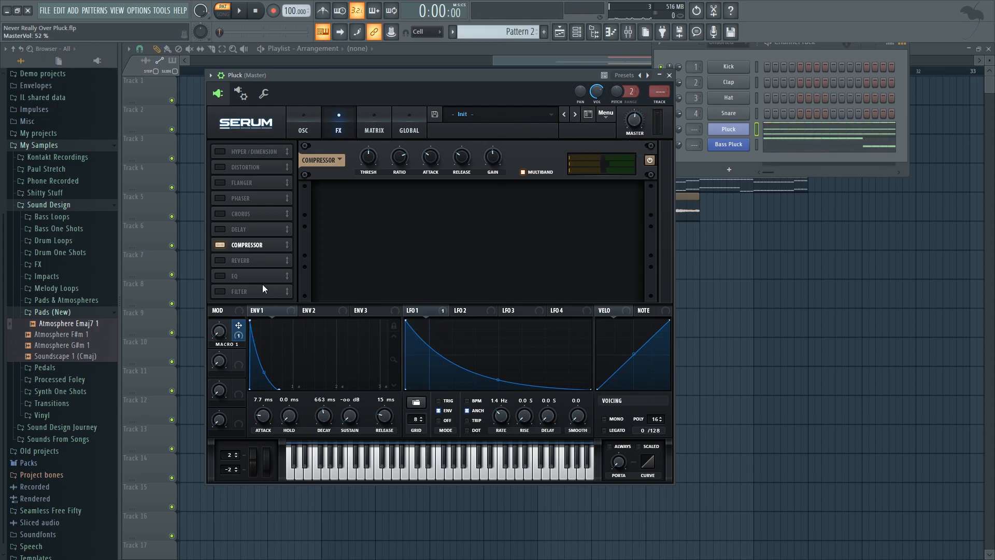
# Enable the distortion effect, place it after the compressor, and set its type to Downsample
pyautogui.click(220, 166)
pyautogui.moveTo(258, 169); pyautogui.dragTo(267, 251)
pyautogui.click(406, 200)
pyautogui.click(405, 200)
pyautogui.click(406, 200)
pyautogui.click(406, 200)
pyautogui.click(406, 200)
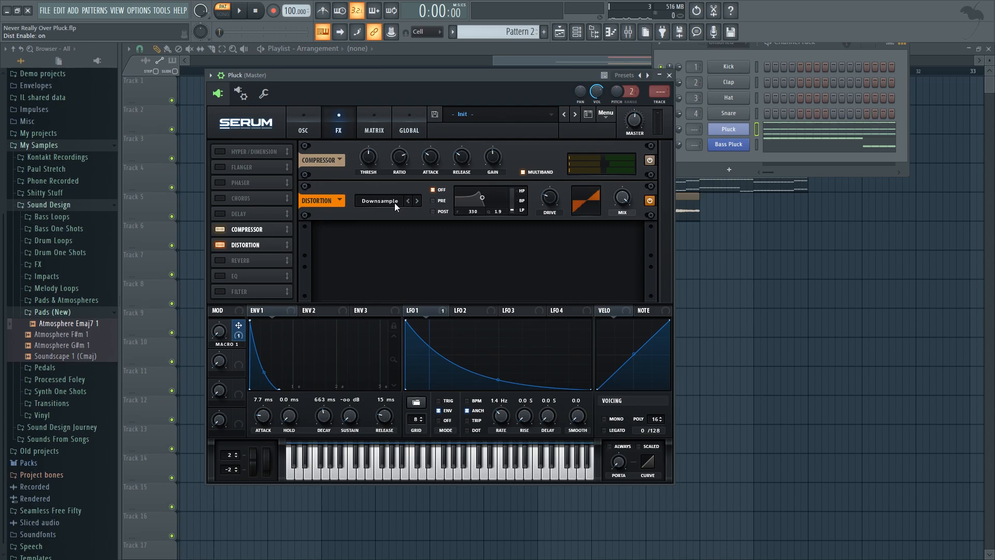
# Assign Macro 2 to the distortion drive, and set Macro 1 to 17% while auditioning the macros
pyautogui.moveTo(239, 355); pyautogui.dragTo(545, 199)
pyautogui.press('space')
pyautogui.moveTo(219, 361); pyautogui.dragTo(221, 332)
pyautogui.press('space')
pyautogui.press('space')
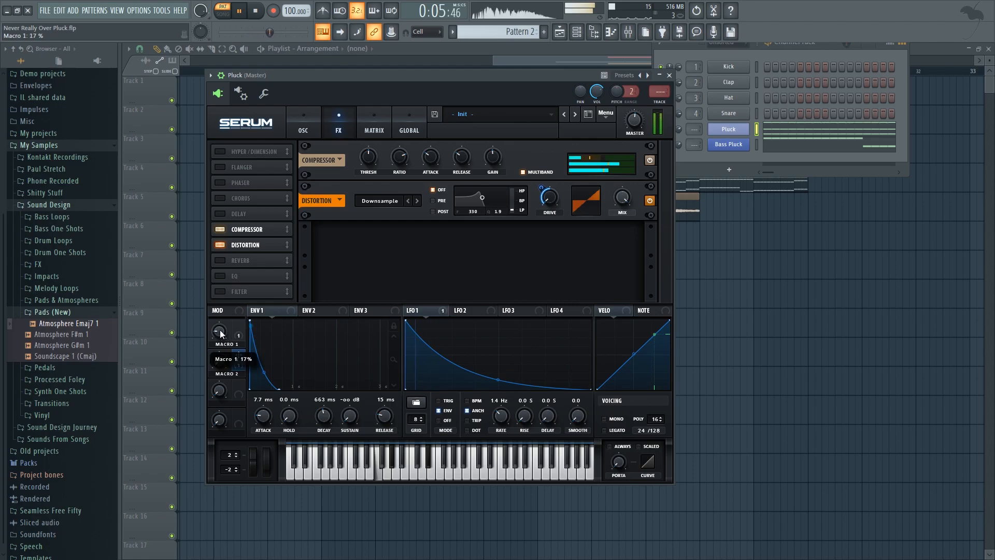
pyautogui.press('space')
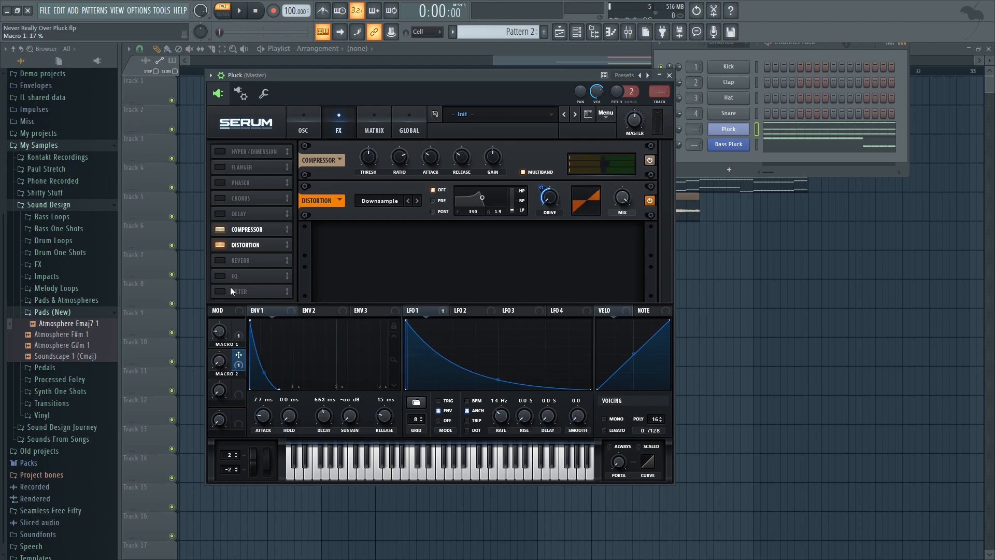
# Enable the reverb with a 0.8 s decay, lower its mix, and modulate the mix with Envelope 2
pyautogui.click(220, 260)
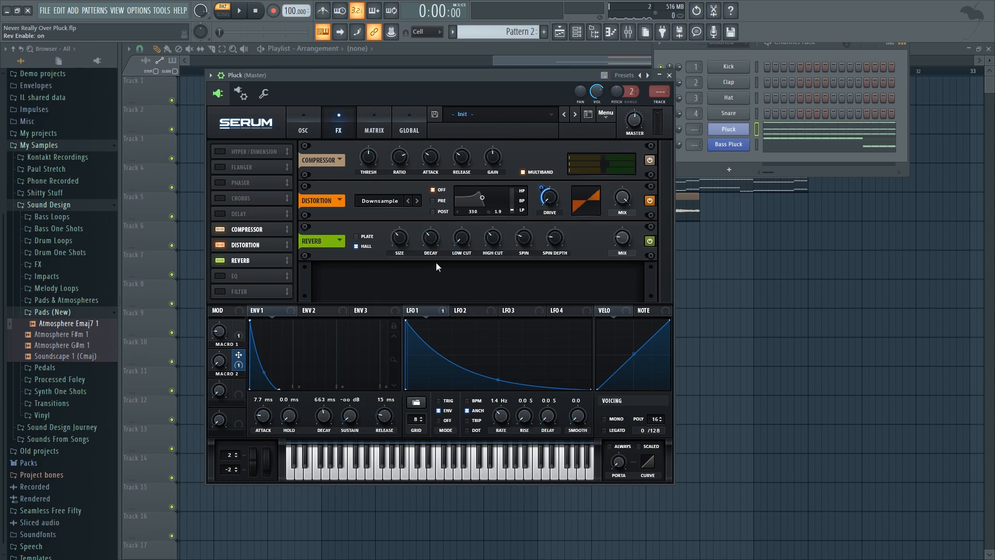
pyautogui.moveTo(465, 233); pyautogui.dragTo(425, 288)
pyautogui.click(313, 311)
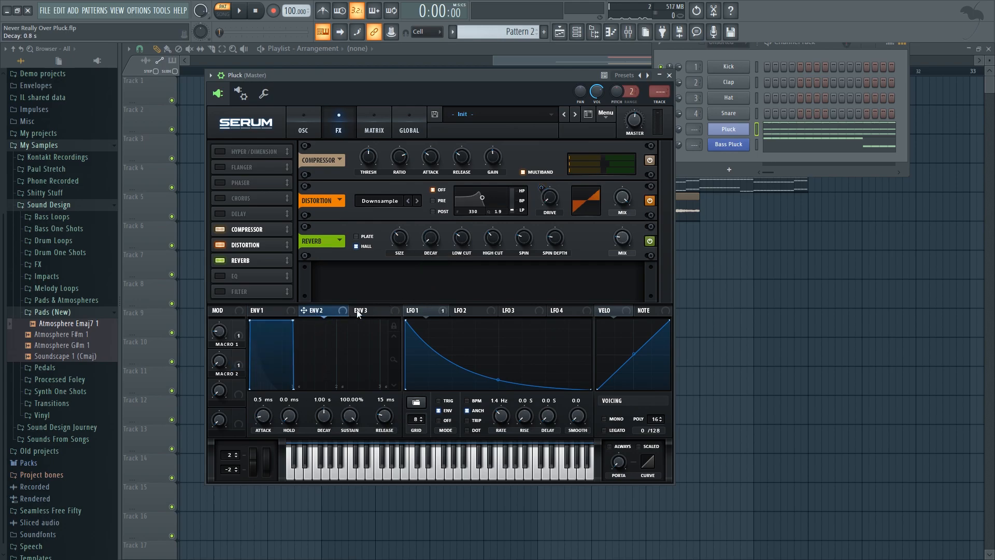
pyautogui.moveTo(627, 238); pyautogui.dragTo(614, 260)
# Set Envelope 2 to 0% sustain and 469 ms decay, and its reverb mix modulation amount to 33
pyautogui.moveTo(359, 421); pyautogui.dragTo(311, 506)
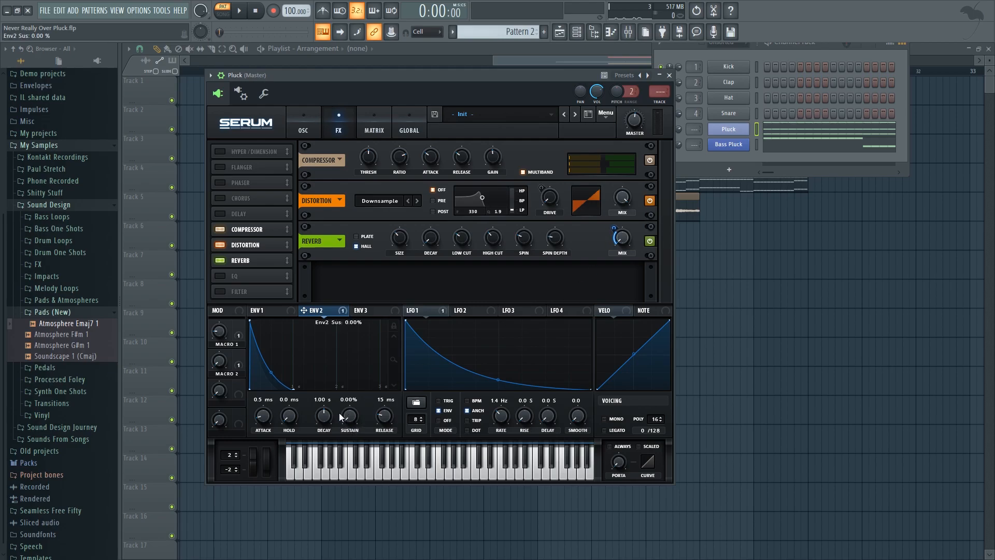
pyautogui.moveTo(323, 415); pyautogui.dragTo(328, 426)
pyautogui.press('space')
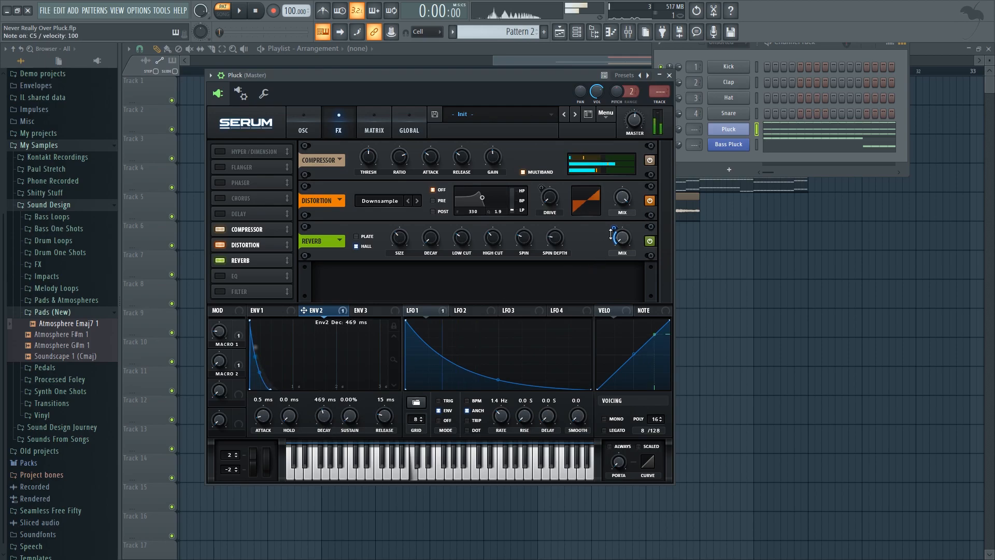
pyautogui.moveTo(613, 232)
pyautogui.mouseDown()
pyautogui.moveTo(631, 221)
pyautogui.moveTo(621, 246)
pyautogui.mouseUp()
pyautogui.press('space')
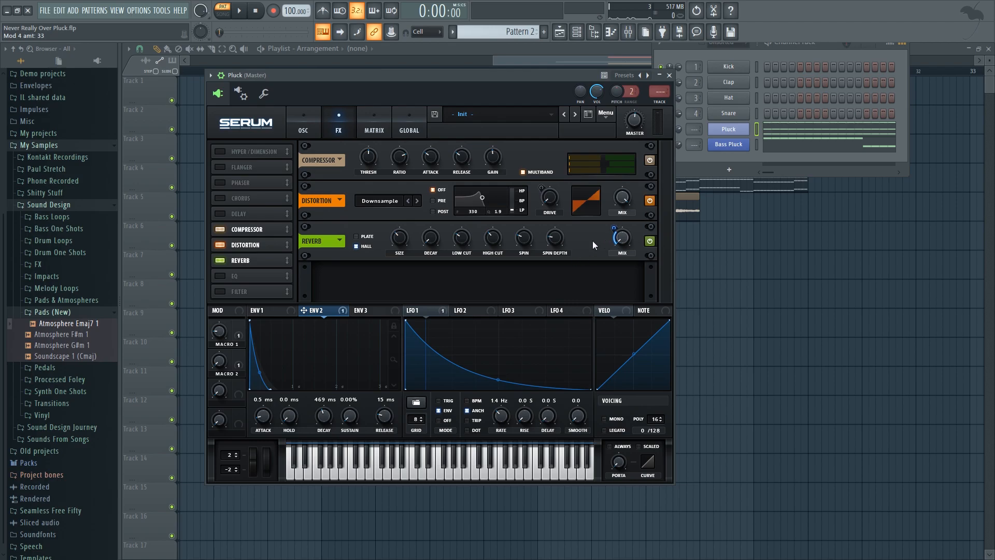
# Enable the EQ effect, raise the gain of its high shelf, and audition the sound
pyautogui.click(221, 275)
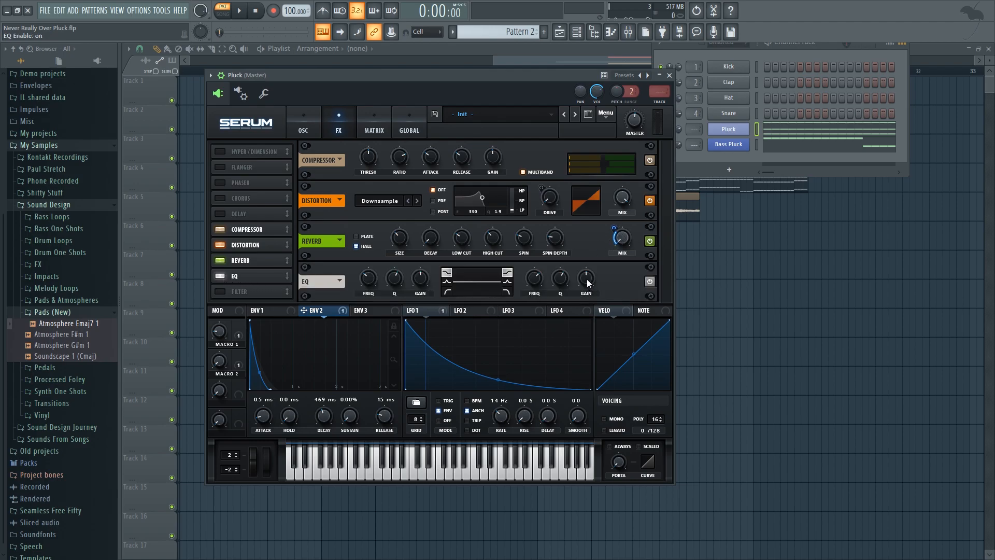
pyautogui.moveTo(588, 283)
pyautogui.mouseDown()
pyautogui.moveTo(598, 269)
pyautogui.moveTo(570, 283)
pyautogui.moveTo(587, 282)
pyautogui.mouseUp()
pyautogui.press('space')
pyautogui.press('space')
pyautogui.press('z')
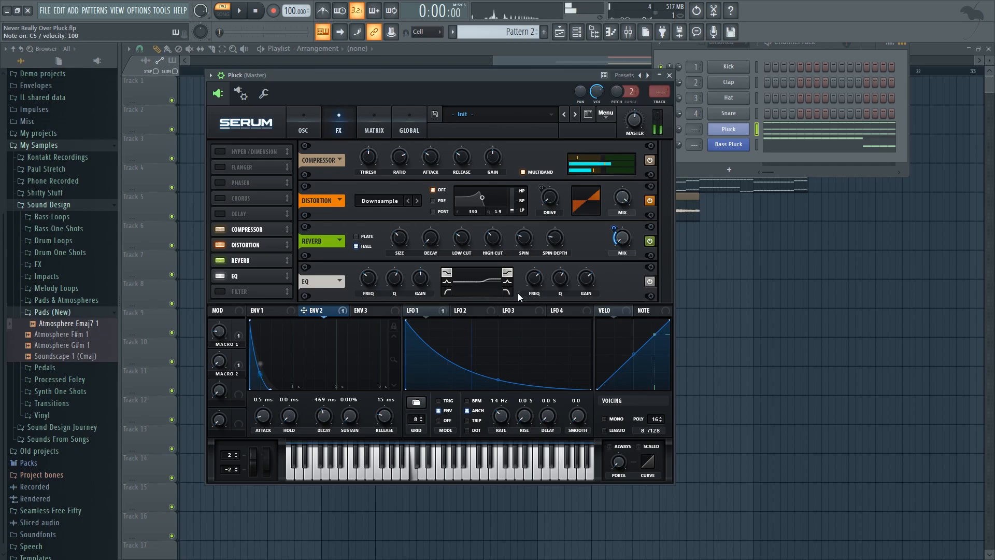
# Reshape LFO 2 into a convex curve rising to its peak at the end of the cycle
pyautogui.click(377, 128)
pyautogui.click(465, 313)
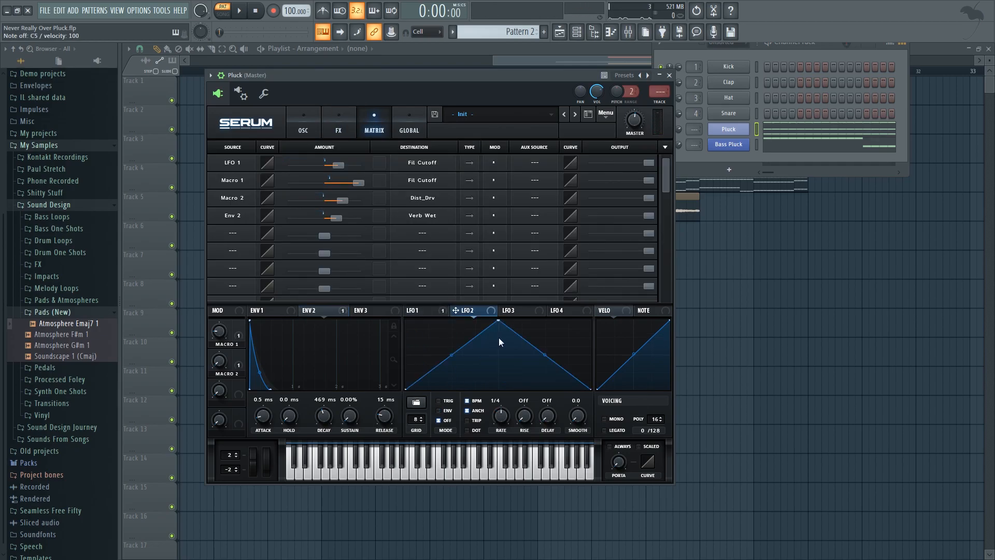
pyautogui.moveTo(499, 321); pyautogui.dragTo(612, 286)
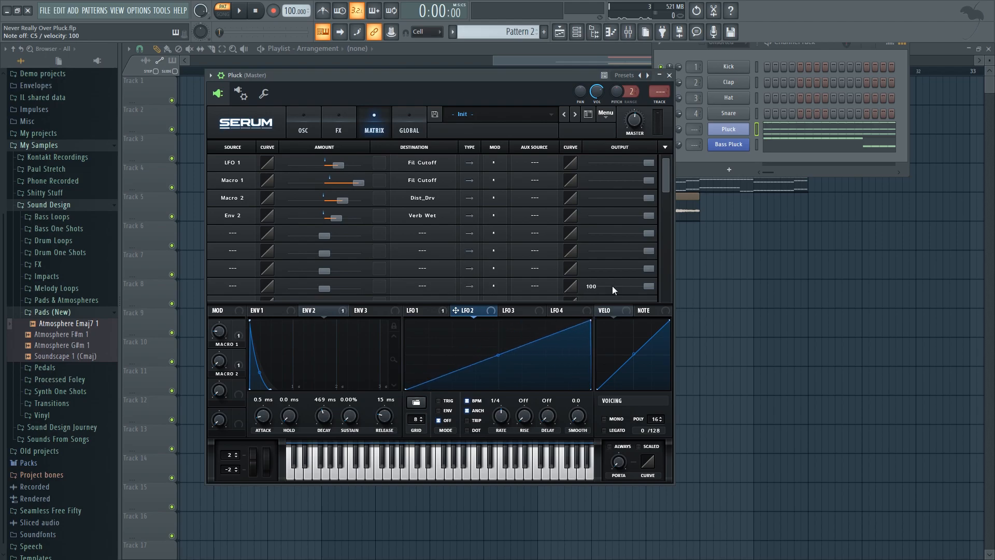
pyautogui.moveTo(498, 355); pyautogui.dragTo(498, 342)
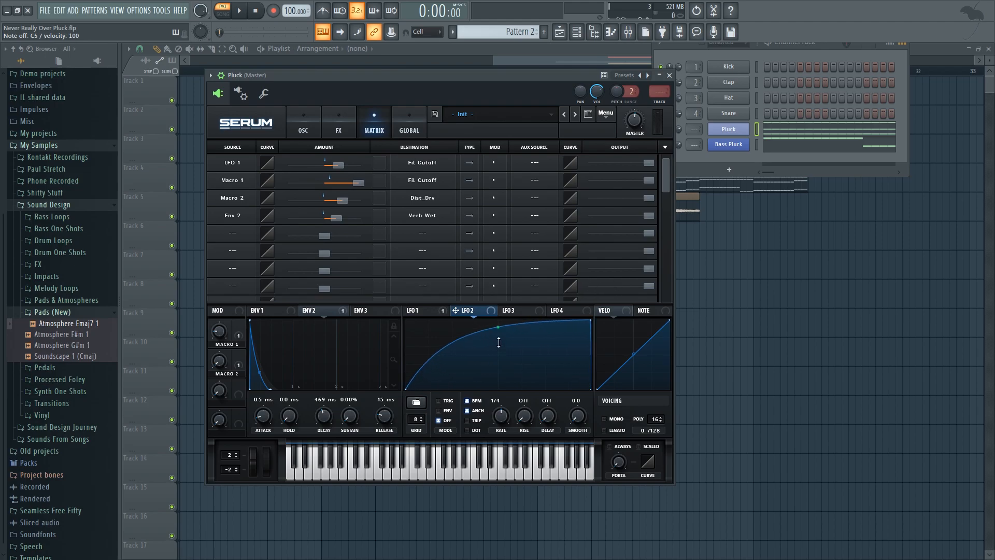
# Route LFO 2 to Amp in the fifth modulation matrix slot with an amount of 100, and audition the pattern
pyautogui.click(235, 232)
pyautogui.click(261, 320)
pyautogui.click(437, 231)
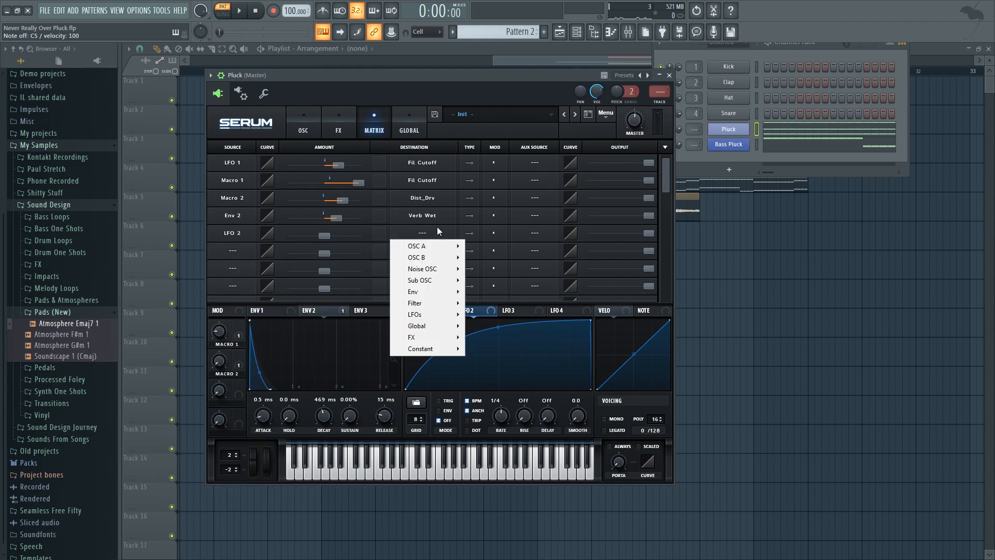
pyautogui.moveTo(446, 328)
pyautogui.click(483, 338)
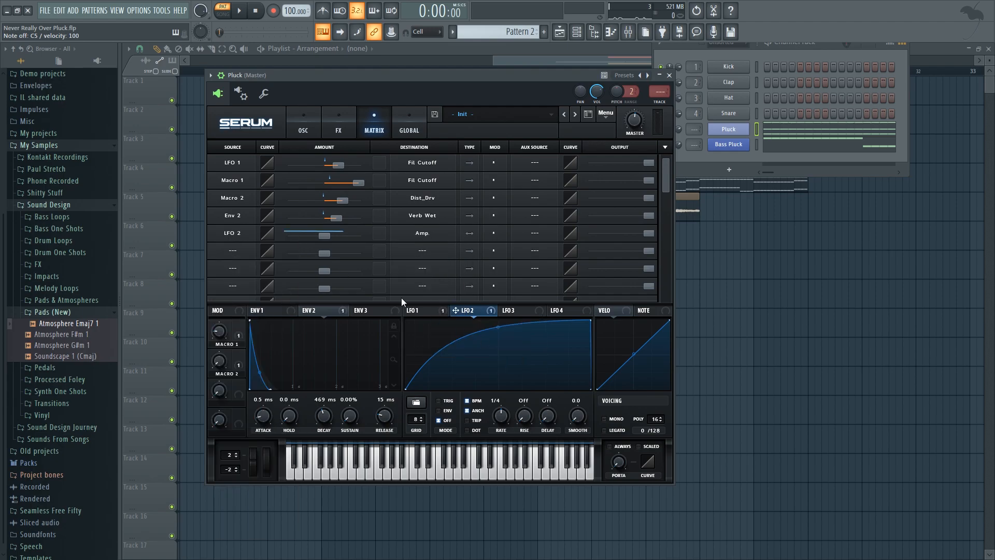
pyautogui.moveTo(327, 238); pyautogui.dragTo(395, 235)
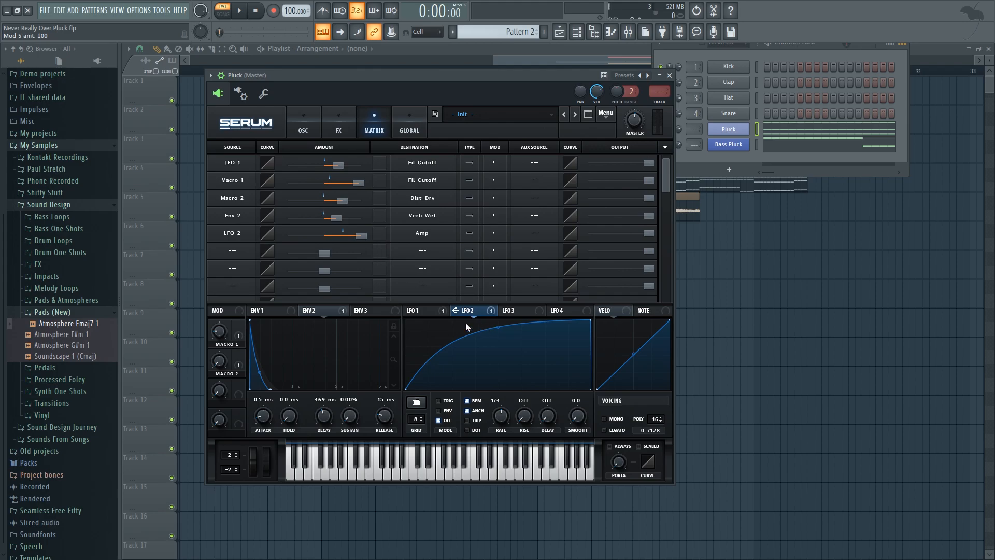
pyautogui.press('space')
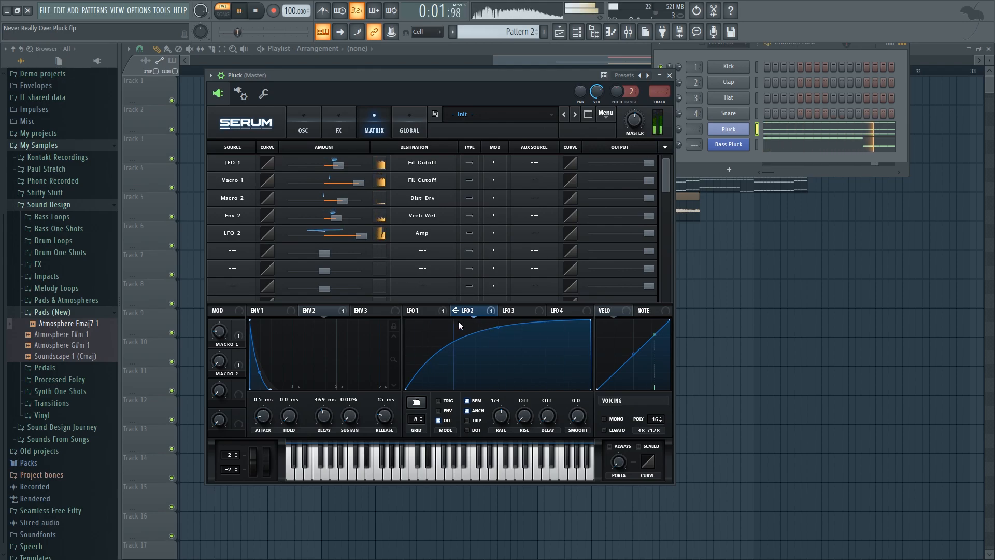
pyautogui.press('space')
# Clear the source of the Amp modulation slot, assign LFO 2 to it again, and audition the pattern
pyautogui.click(240, 236)
pyautogui.click(238, 246)
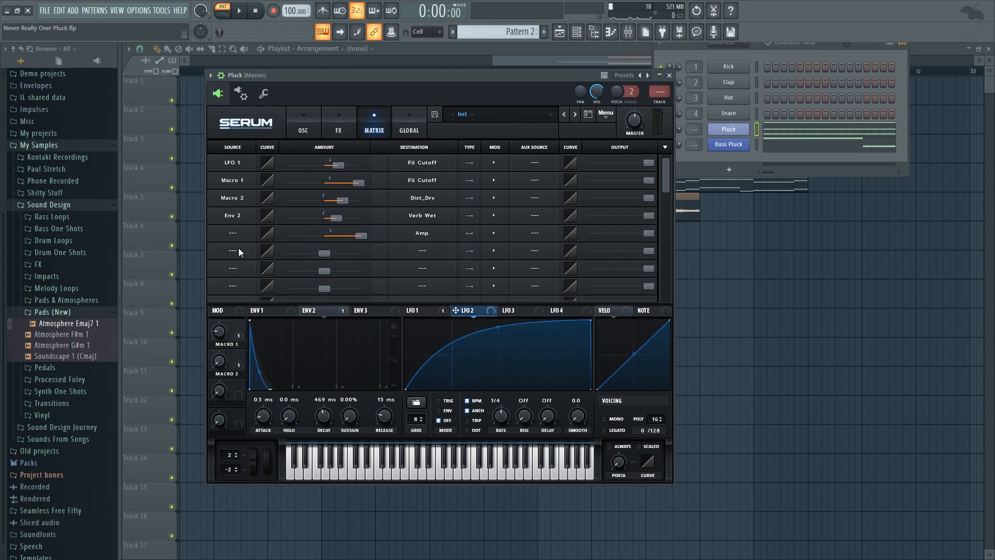
pyautogui.click(237, 233)
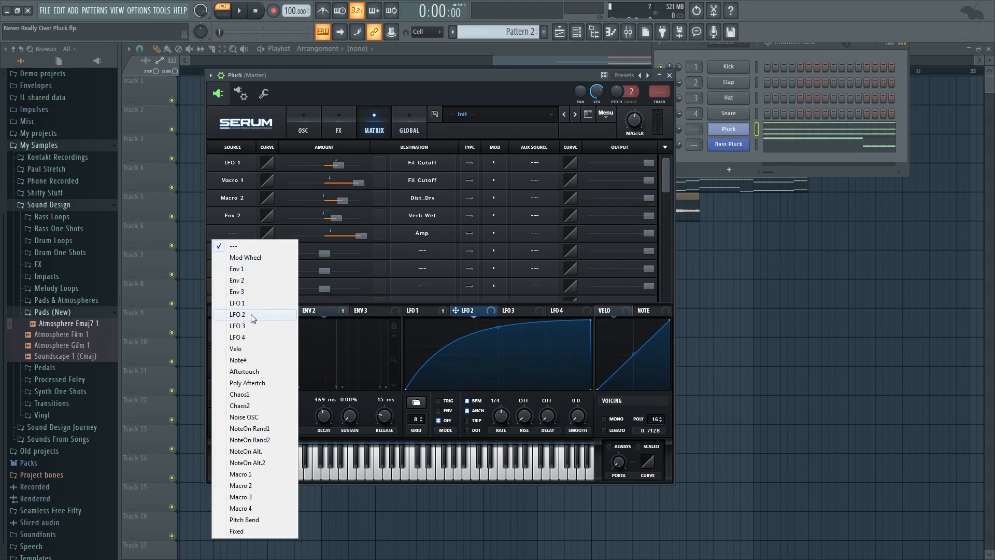
pyautogui.click(253, 316)
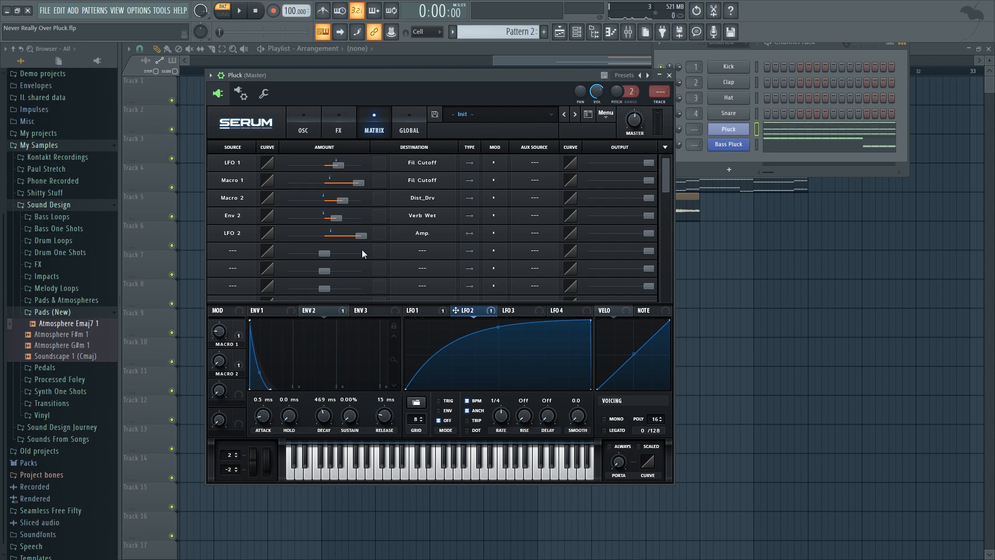
pyautogui.press('space')
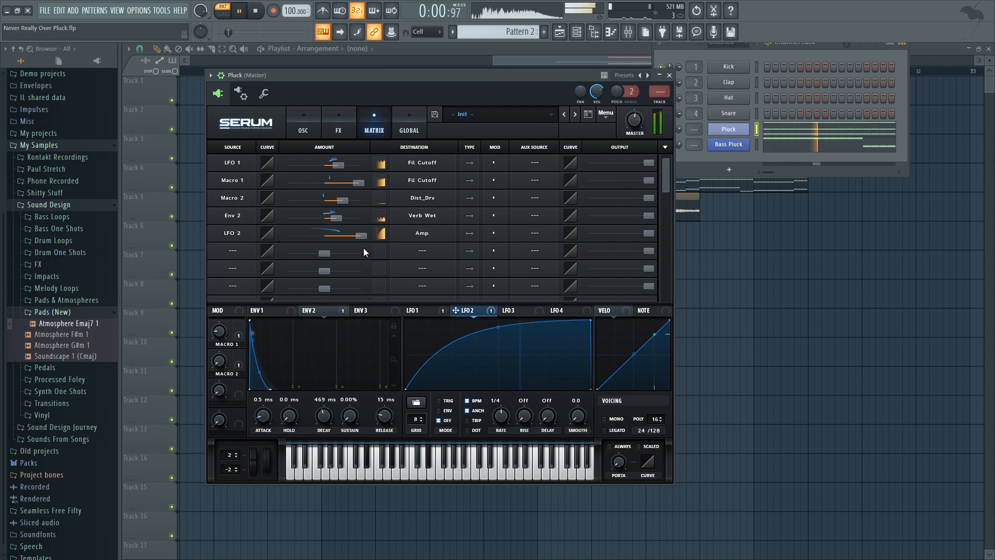
pyautogui.press('space')
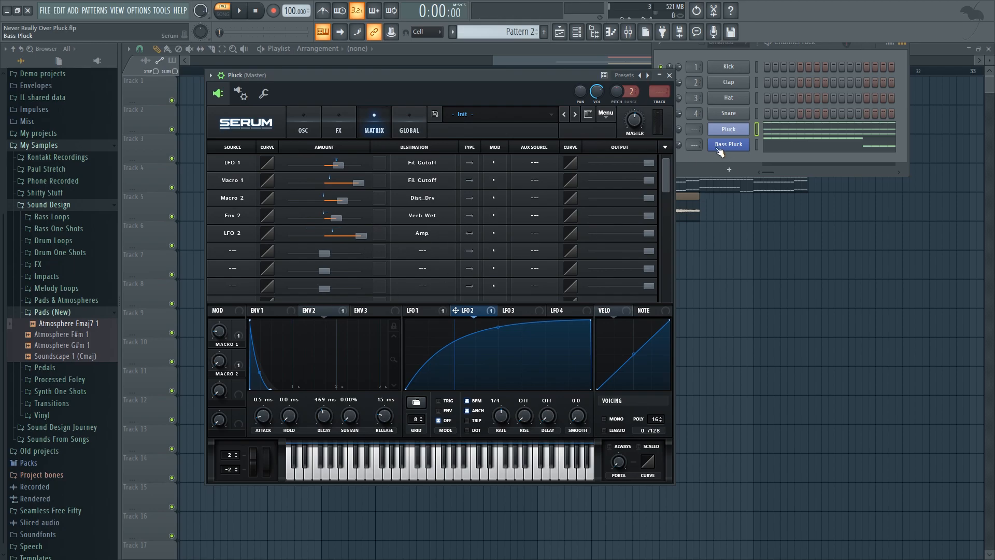
# Close the Pluck's Serum, mute the Pluck channel, and open the Bass Pluck's Serum instance
pyautogui.click(669, 75)
pyautogui.click(661, 129)
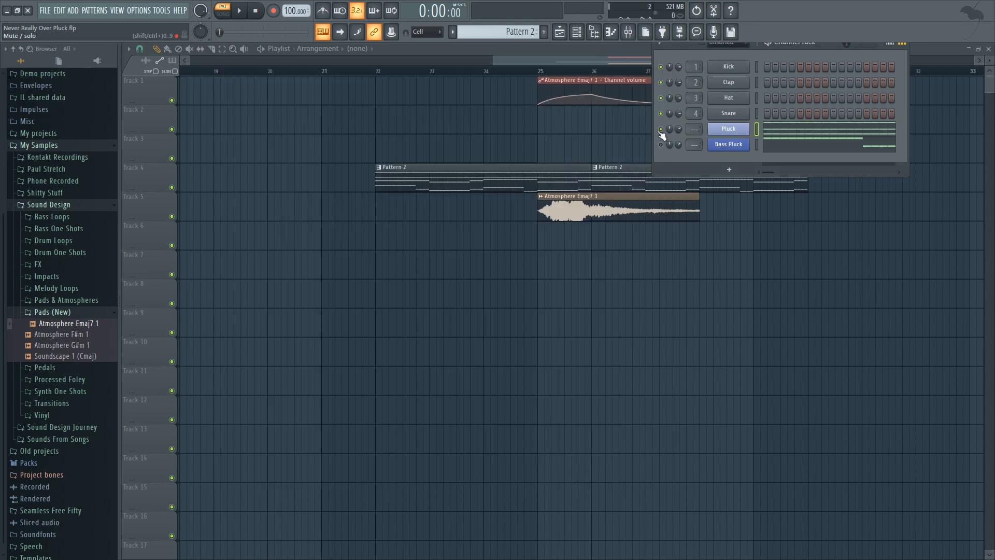
pyautogui.click(729, 144)
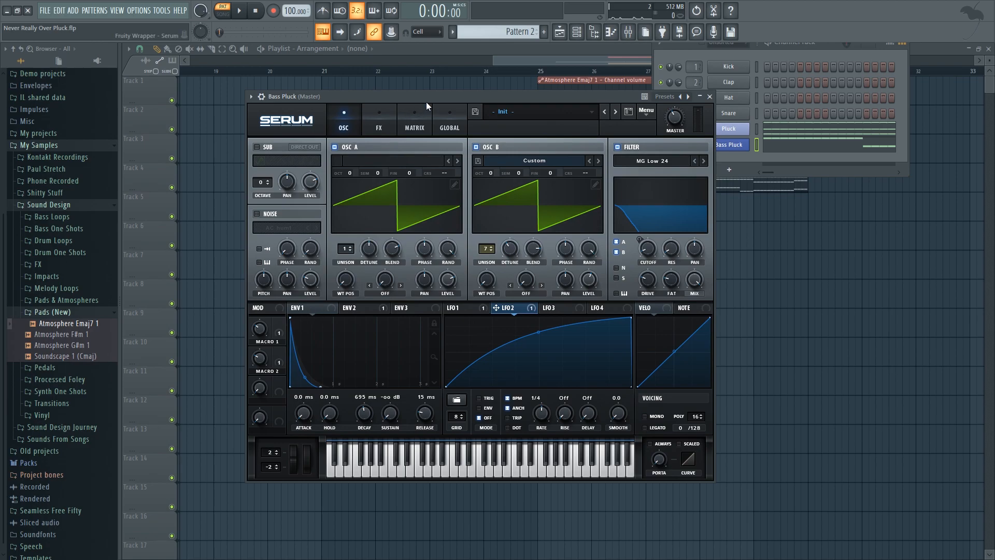
pyautogui.moveTo(426, 102); pyautogui.dragTo(378, 105)
# Inspect the Bass Pluck's effects, checking the EQ low-band gain and switching the reverb on and off again
pyautogui.click(337, 122)
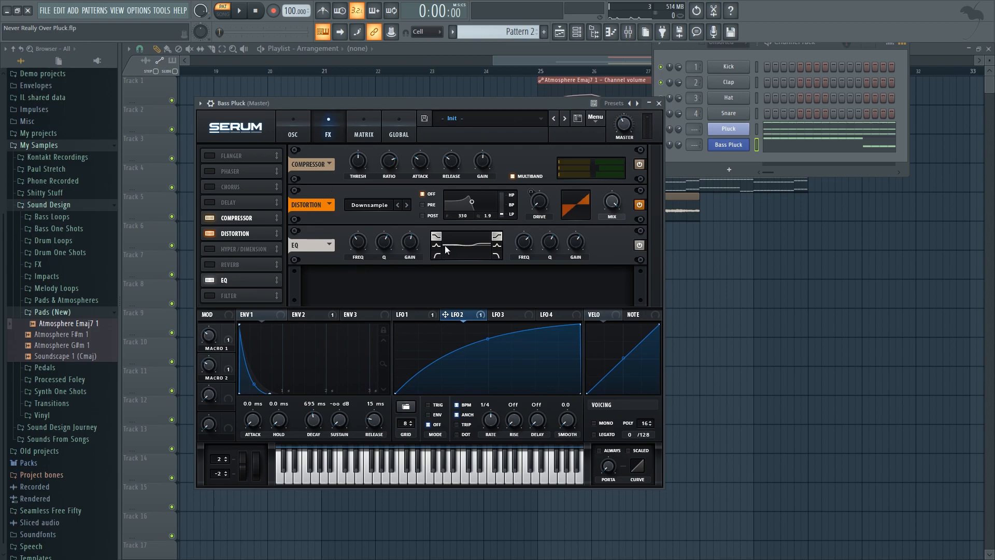
pyautogui.moveTo(410, 244)
pyautogui.scroll(2, 412, 244)
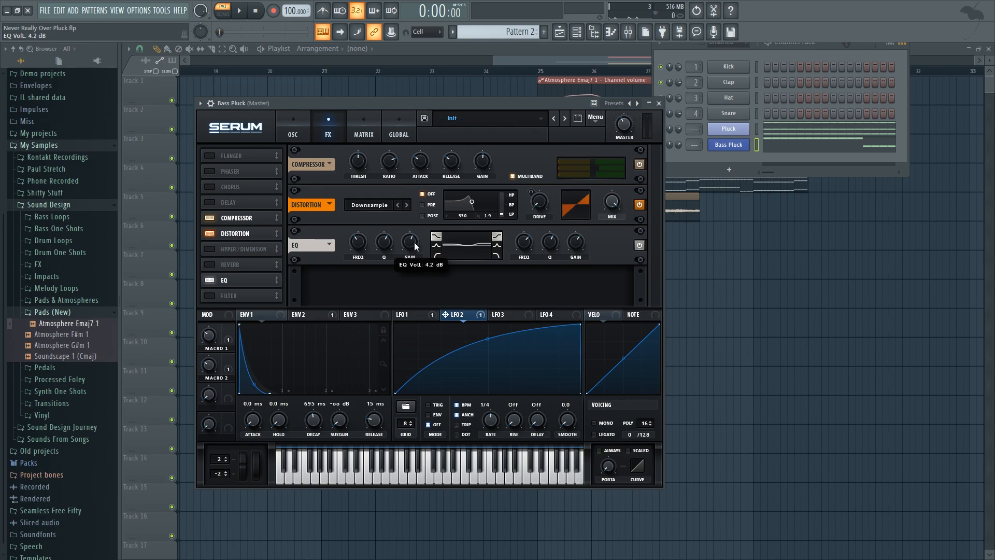
pyautogui.click(209, 265)
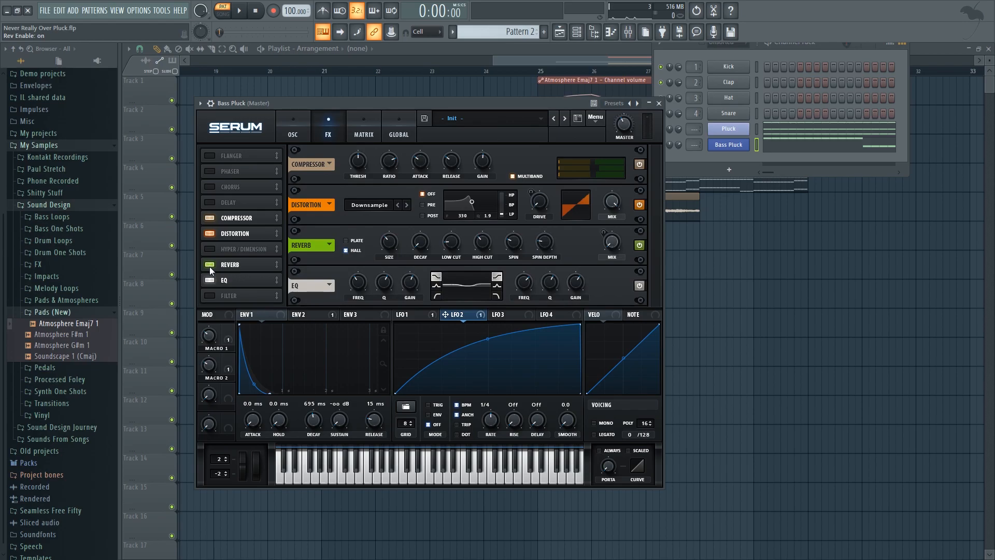
pyautogui.click(210, 265)
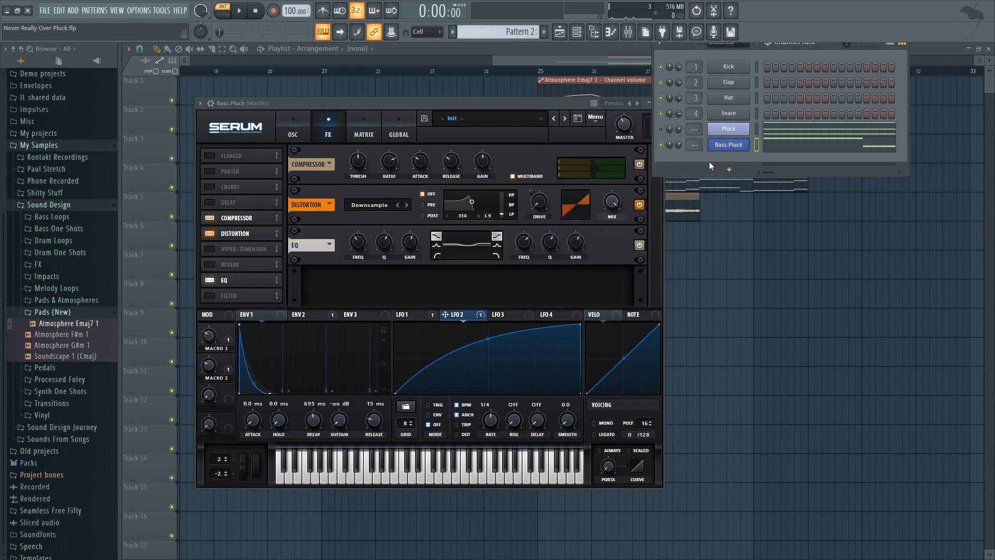
# Audition the Bass Pluck alone, unmute the Pluck channel, and audition both layers together
pyautogui.press('space')
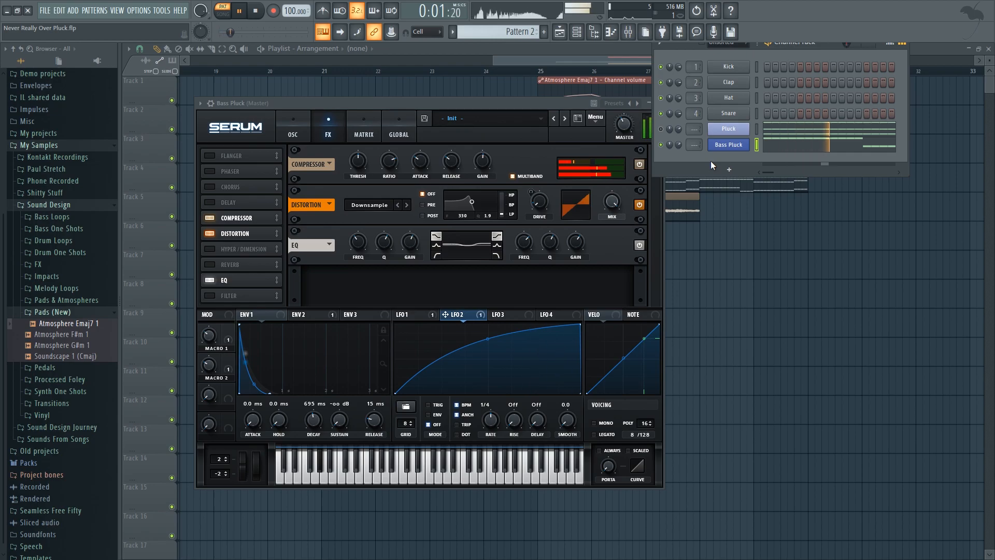
pyautogui.press('space')
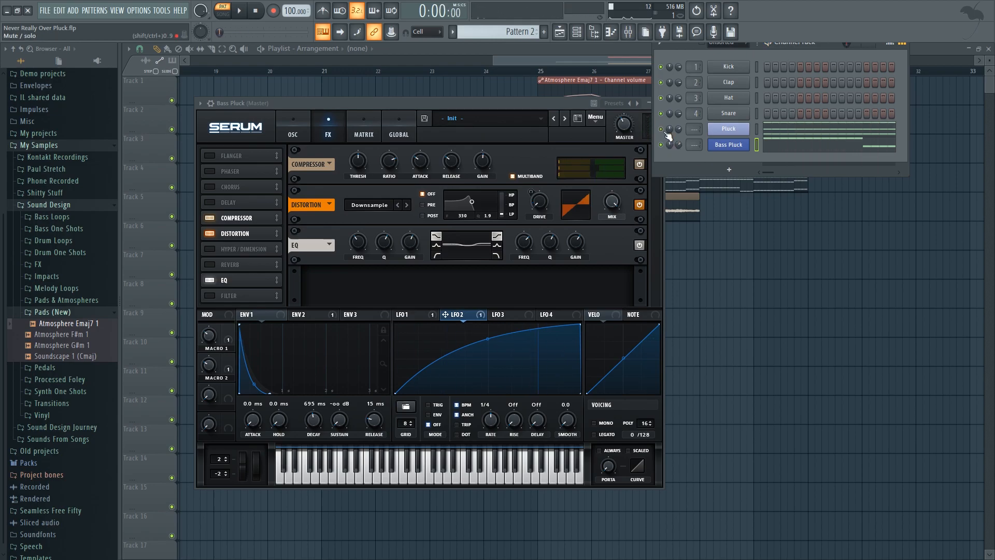
pyautogui.press('space')
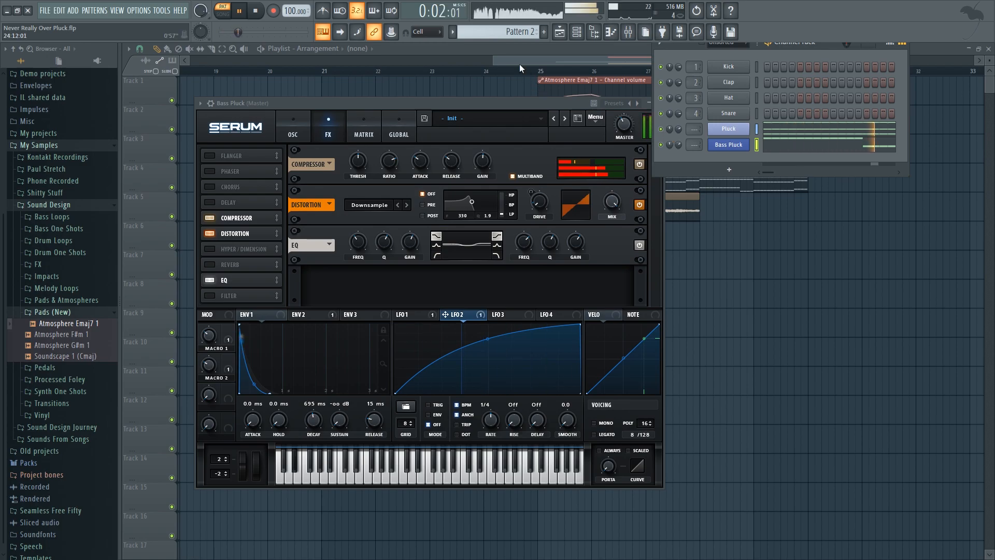
pyautogui.press('space')
# Place the song playhead at bar 25 in the playlist and solo track 5 with the Atmosphere Emaj7 1 clip
pyautogui.press('F12')
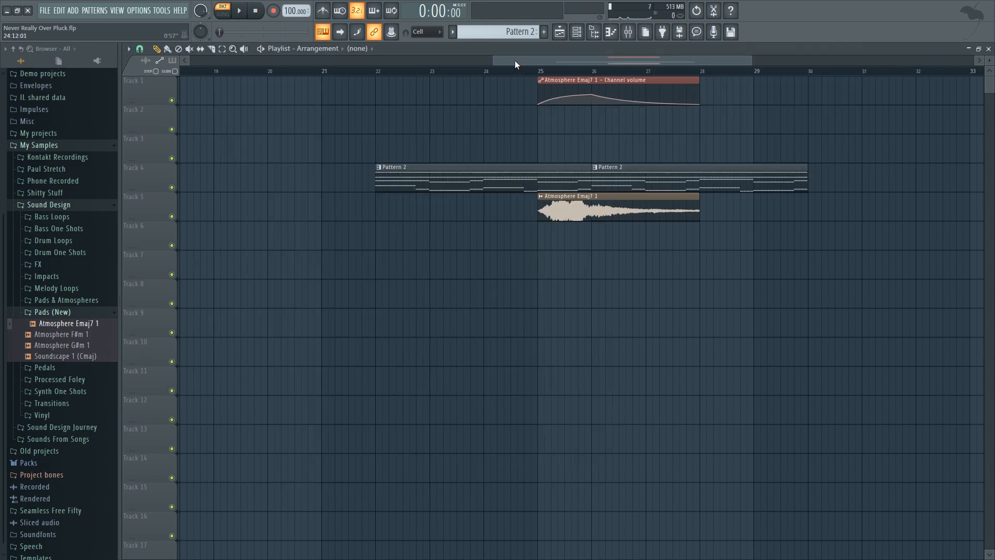
pyautogui.moveTo(496, 60); pyautogui.dragTo(546, 61)
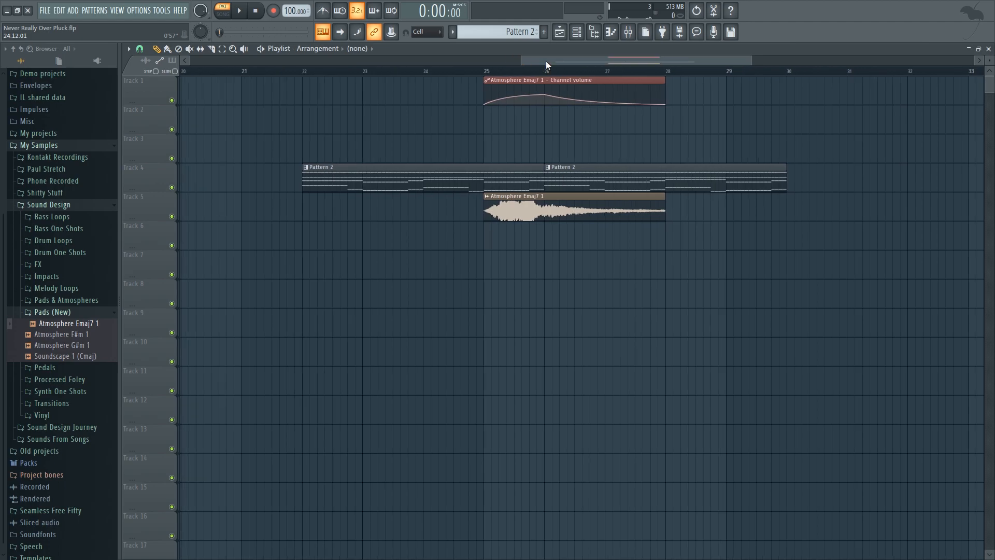
pyautogui.click(491, 73)
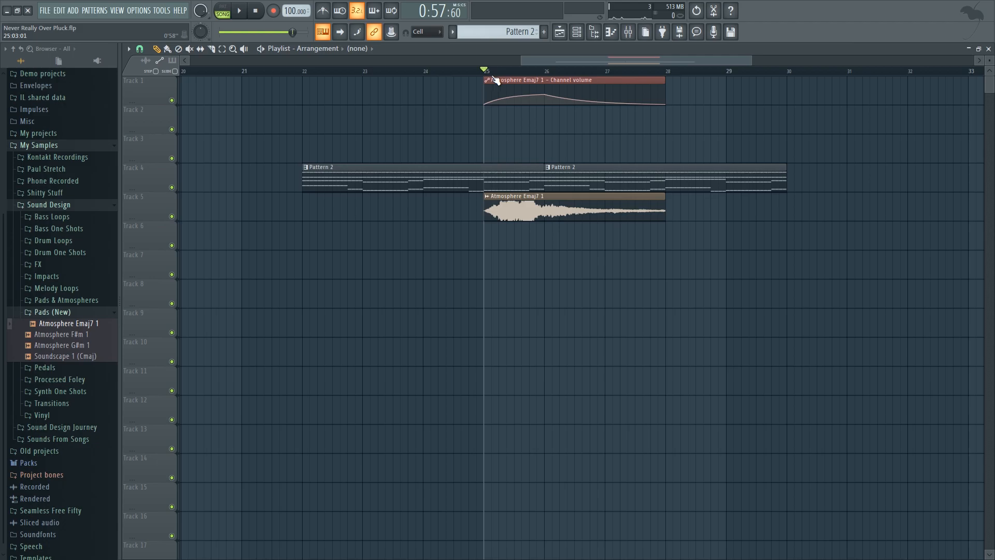
pyautogui.click(513, 209)
pyautogui.keyDown('ctrl'); pyautogui.click(172, 217); pyautogui.keyUp('ctrl')
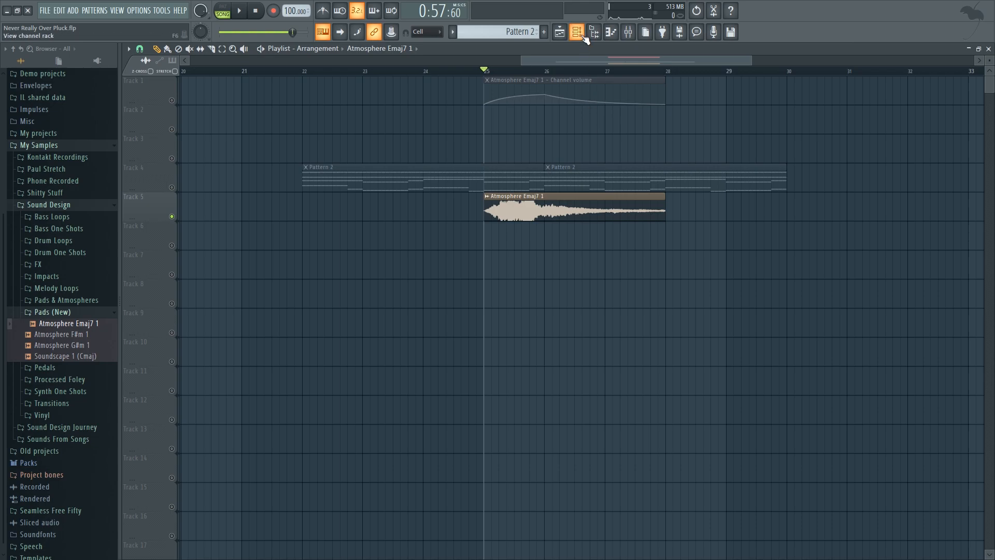
# Review the Atmosphere Emaj7 1 channel's sample settings, and audition the song from bar 25 with tracks 1 and 4 enabled
pyautogui.click(582, 34)
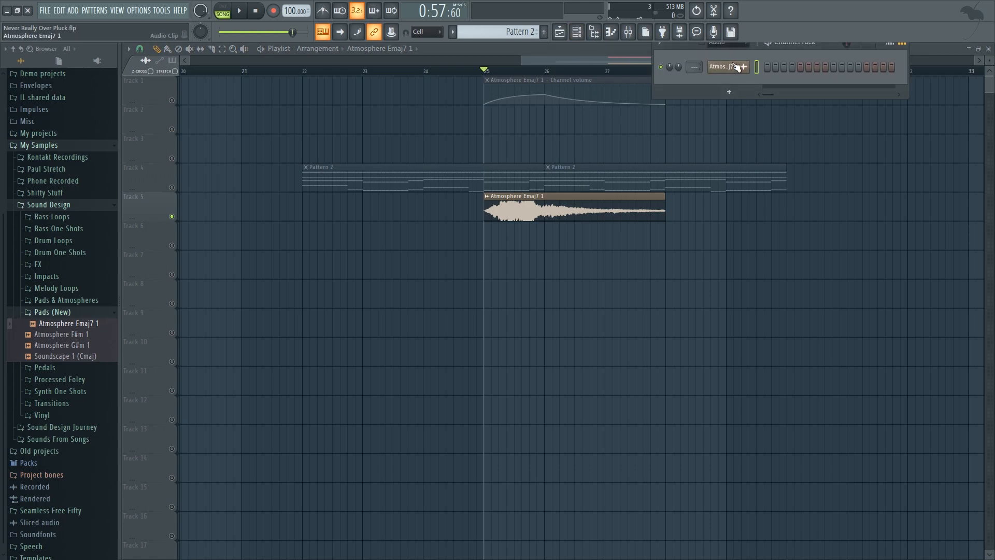
pyautogui.click(737, 67)
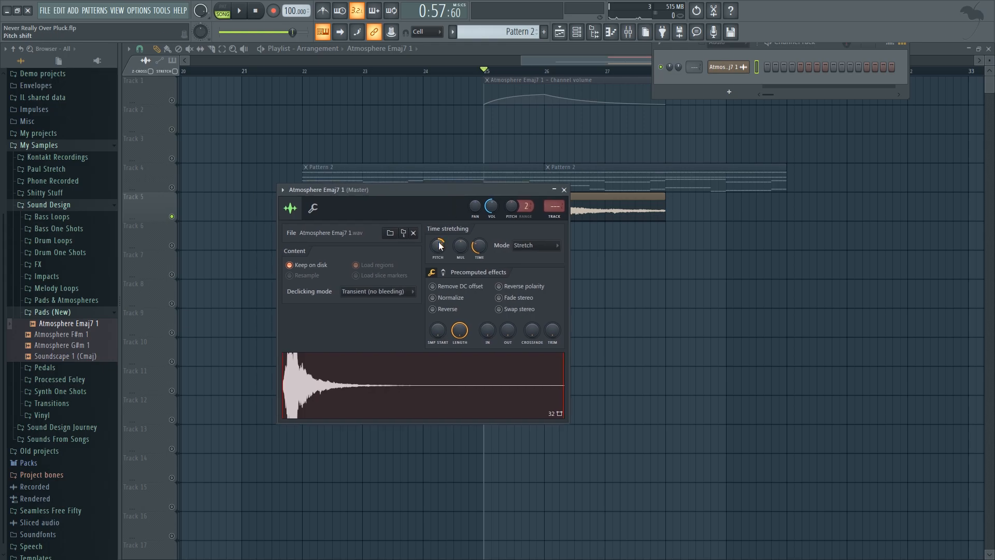
pyautogui.click(557, 63)
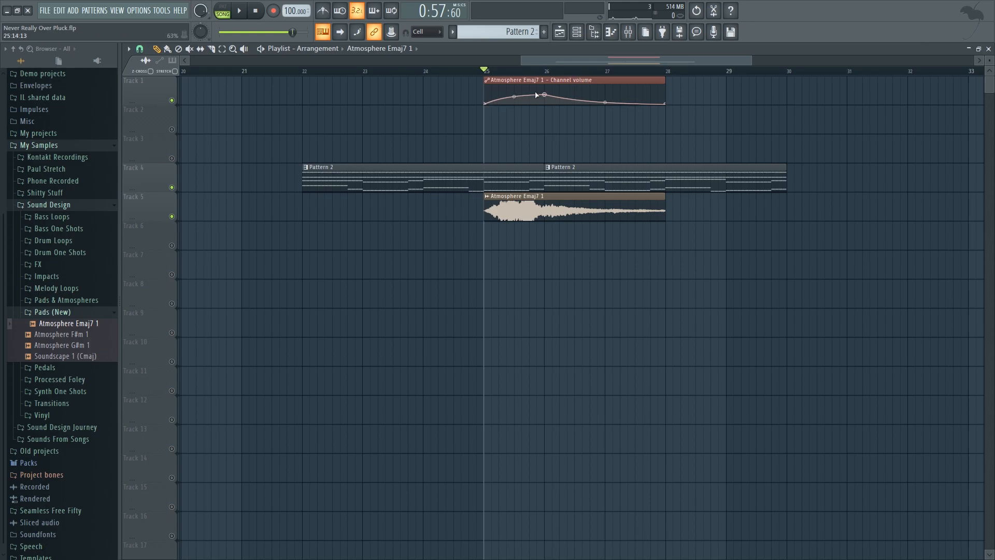
pyautogui.press('space')
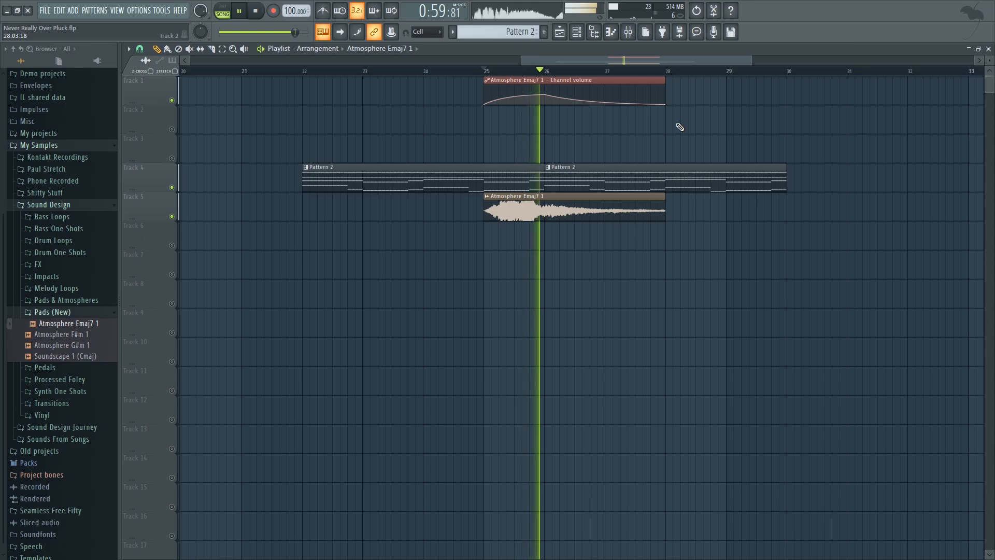
pyautogui.press('space')
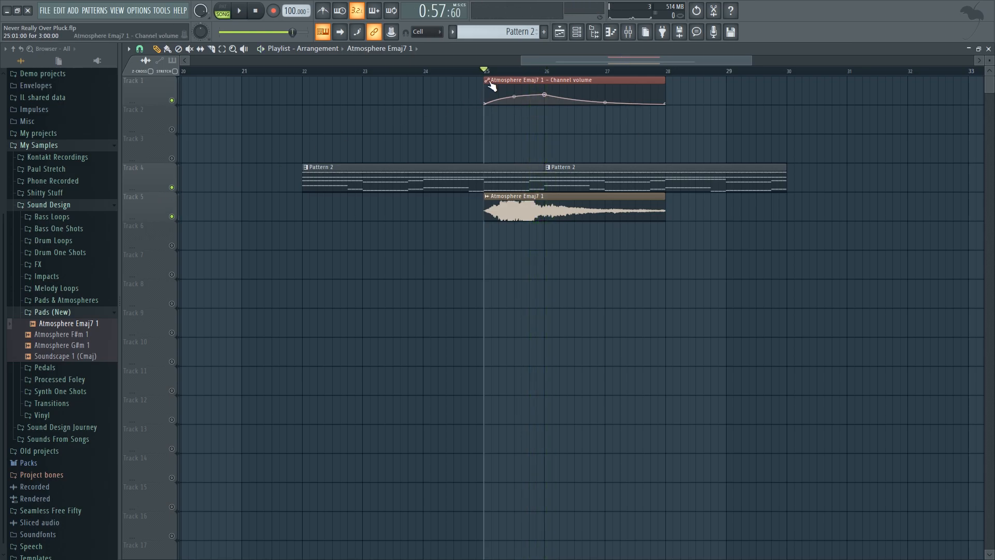
# Select bar 25 in the playlist and create an automation clip for the Pluck's Macro 1 there
pyautogui.moveTo(489, 74); pyautogui.dragTo(544, 73)
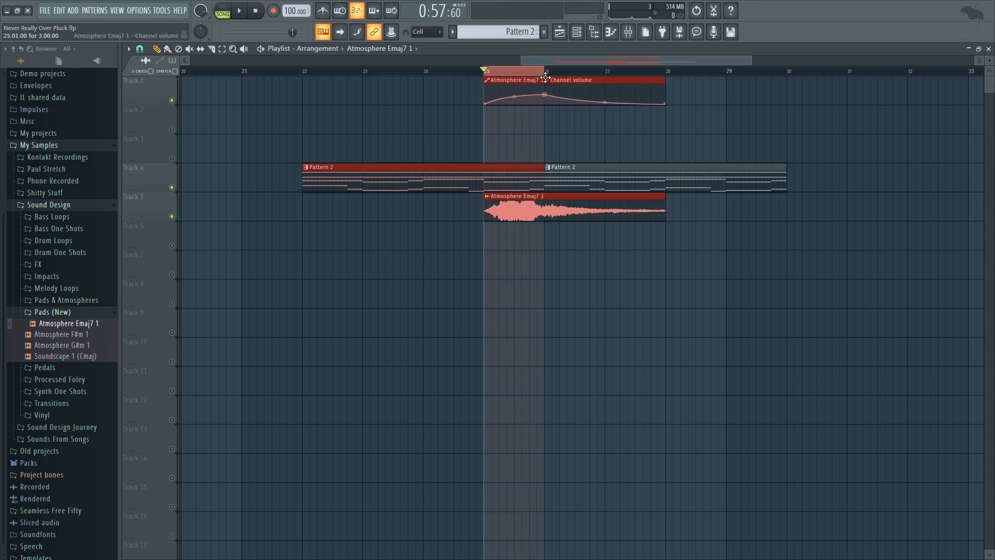
pyautogui.click(576, 31)
pyautogui.click(725, 43)
pyautogui.click(726, 83)
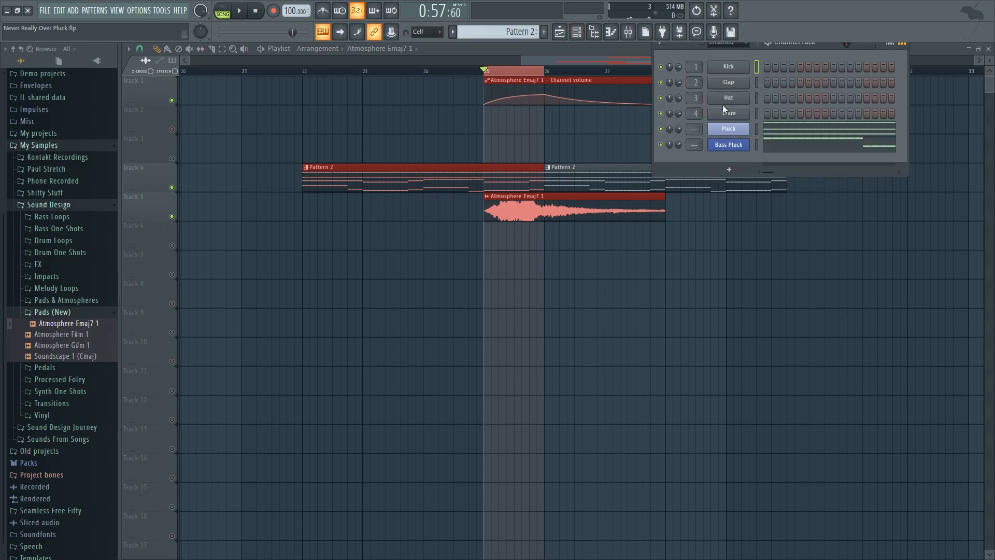
pyautogui.click(731, 130)
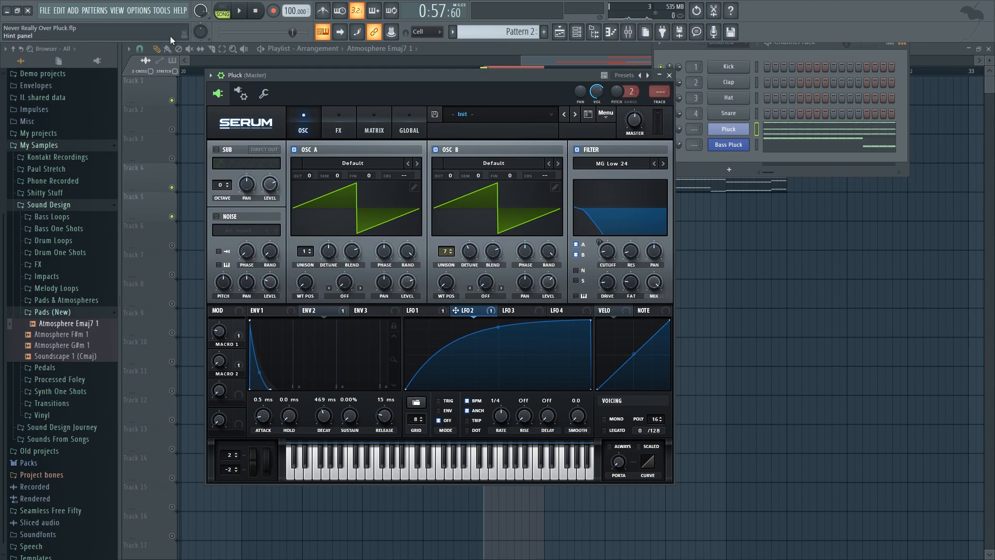
pyautogui.click(162, 11)
pyautogui.moveTo(203, 139)
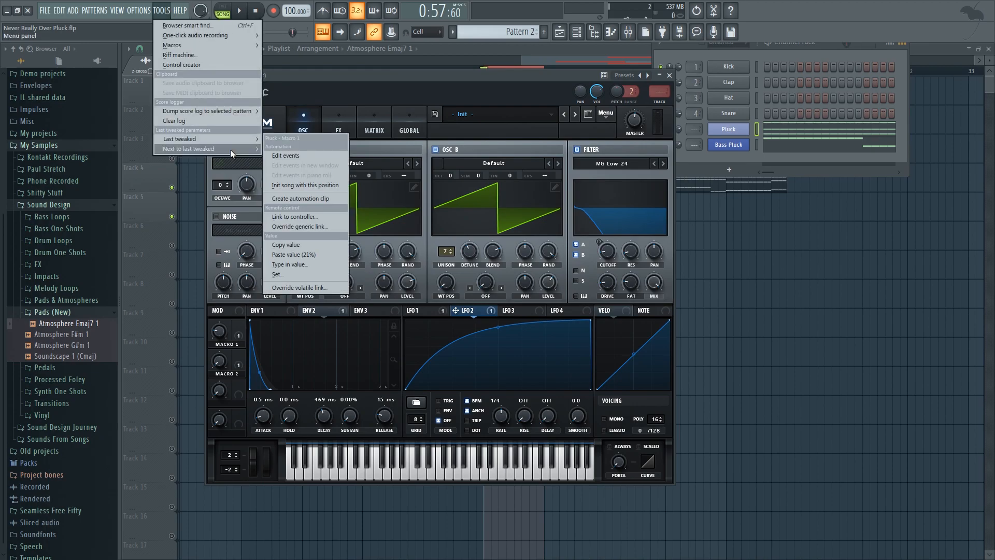
pyautogui.click(306, 199)
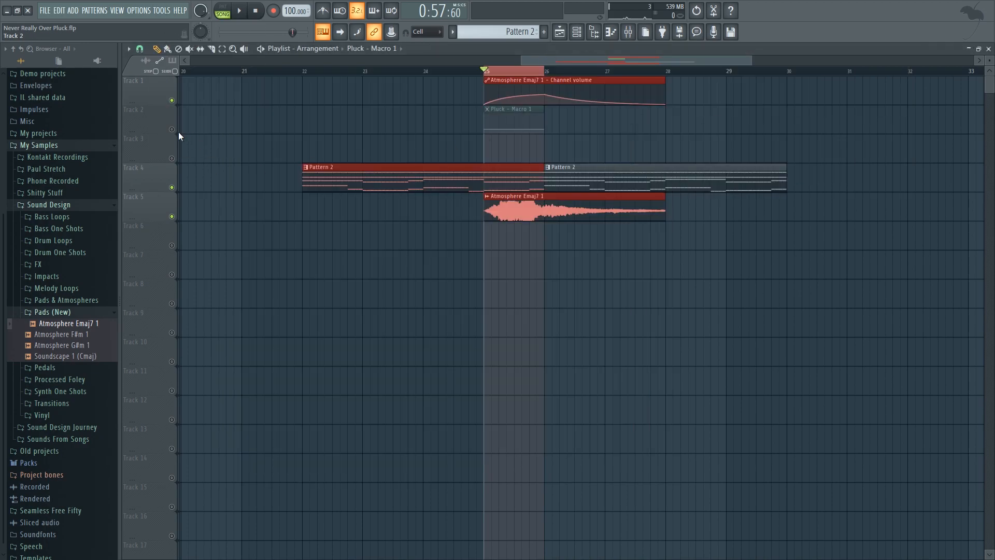
# Extend the Macro 1 automation clip to bar 27 and shape a slight rise that drops back to the starting 21% at bar 26
pyautogui.moveTo(544, 129); pyautogui.dragTo(598, 119)
pyautogui.rightClick(485, 129)
pyautogui.click(523, 296)
pyautogui.rightClick(552, 129)
pyautogui.rightClick(550, 130)
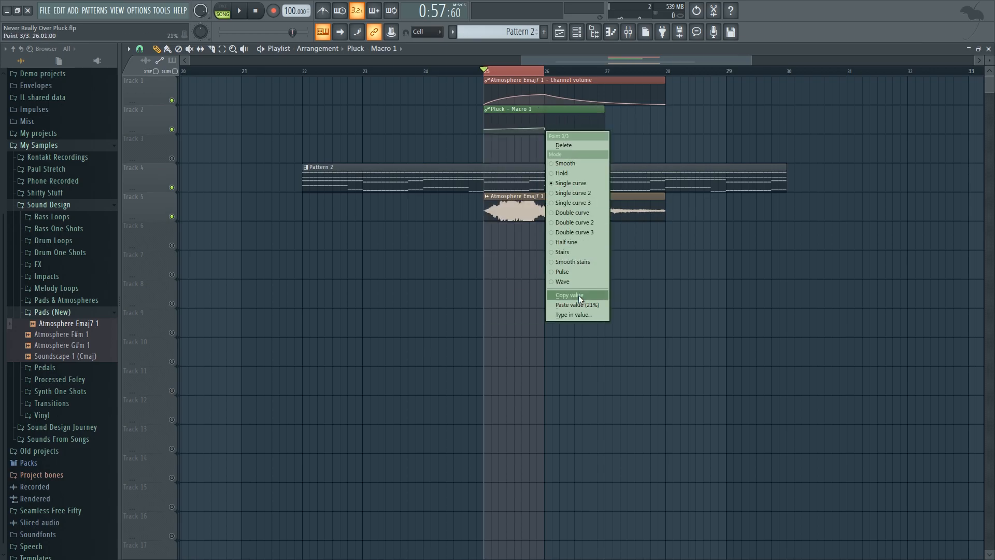
pyautogui.click(575, 294)
# Raise the peak of the Macro 1 automation just before bar 26, auditioning the song before and after the change
pyautogui.rightClick(526, 73)
pyautogui.press('space')
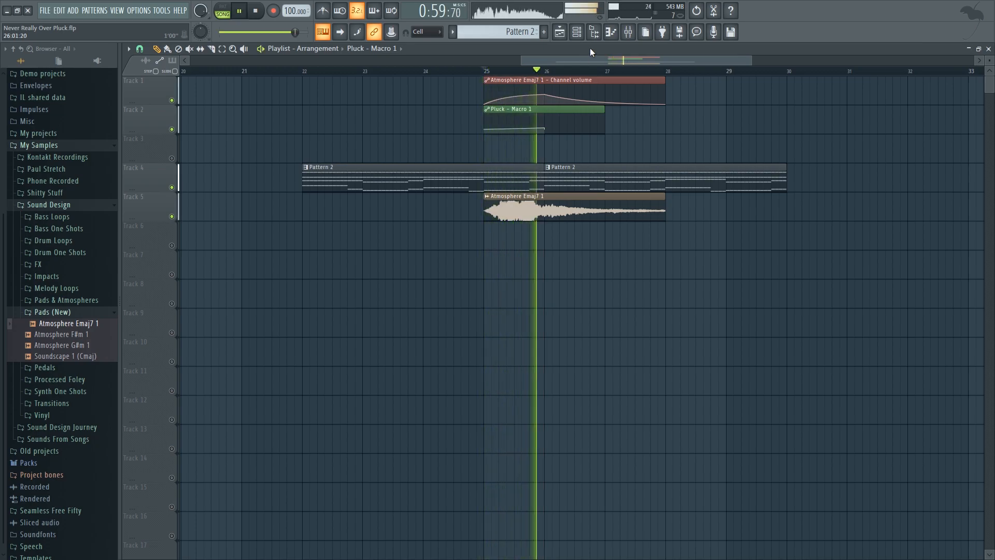
pyautogui.press('space')
pyautogui.moveTo(545, 128); pyautogui.dragTo(546, 126)
pyautogui.press('space')
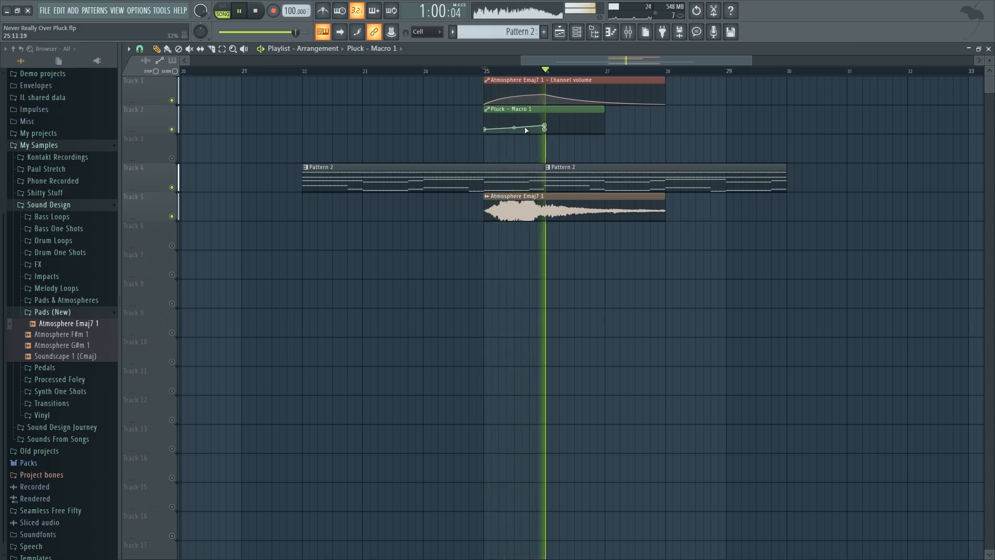
pyautogui.press('space')
# Reselect bar 25 in the playlist and create an automation clip for the Pluck's Macro 2 there
pyautogui.moveTo(489, 73); pyautogui.dragTo(550, 77)
pyautogui.click(576, 31)
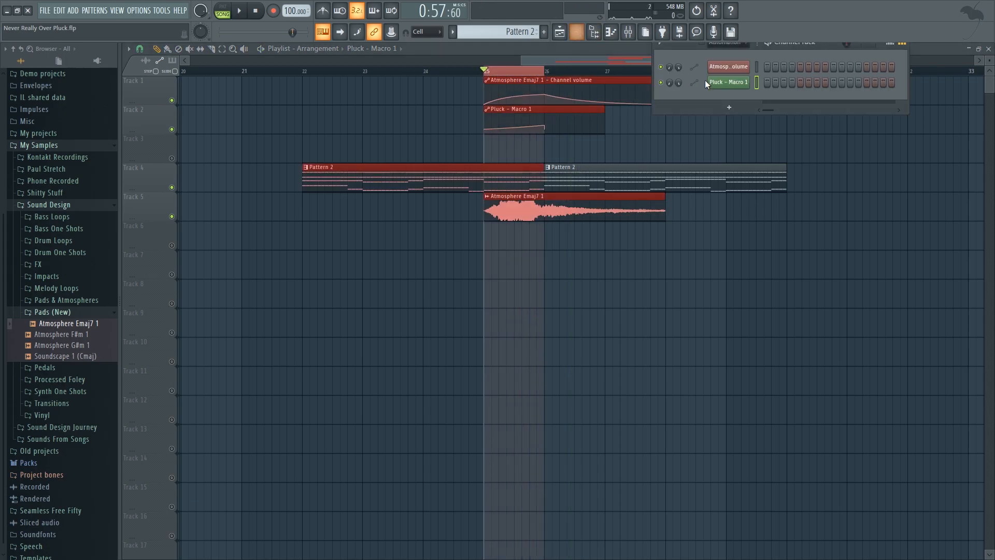
pyautogui.click(720, 46)
pyautogui.click(722, 86)
pyautogui.click(728, 129)
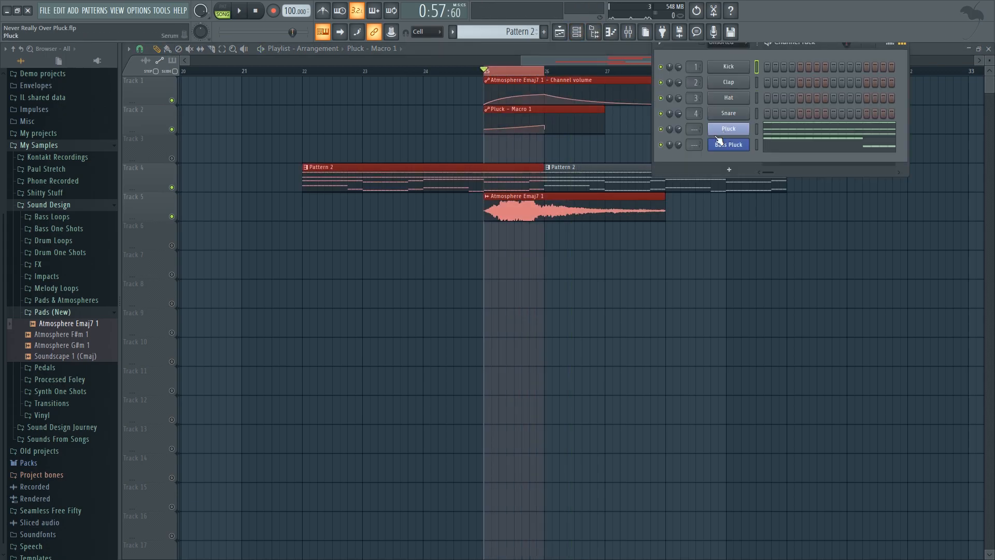
pyautogui.click(162, 11)
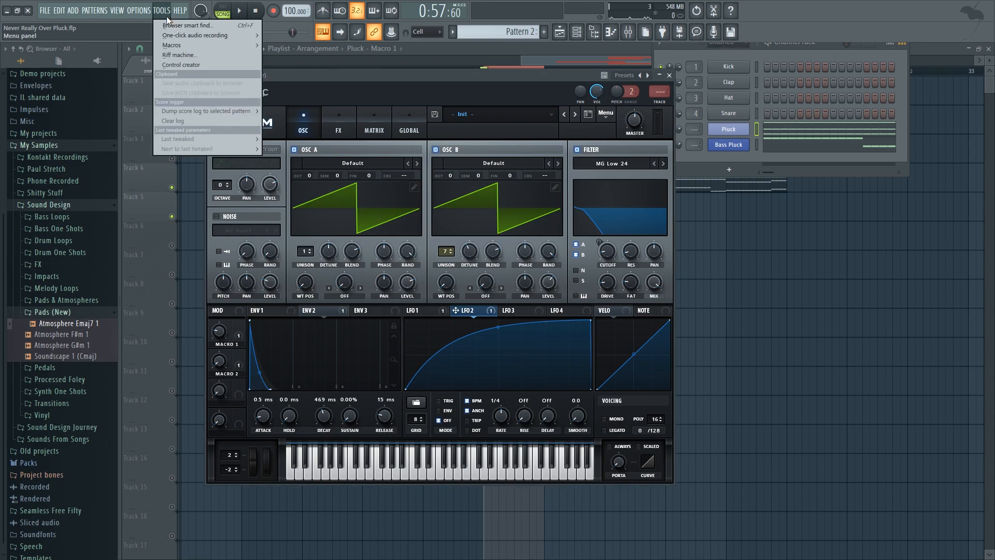
pyautogui.moveTo(193, 139)
pyautogui.click(306, 200)
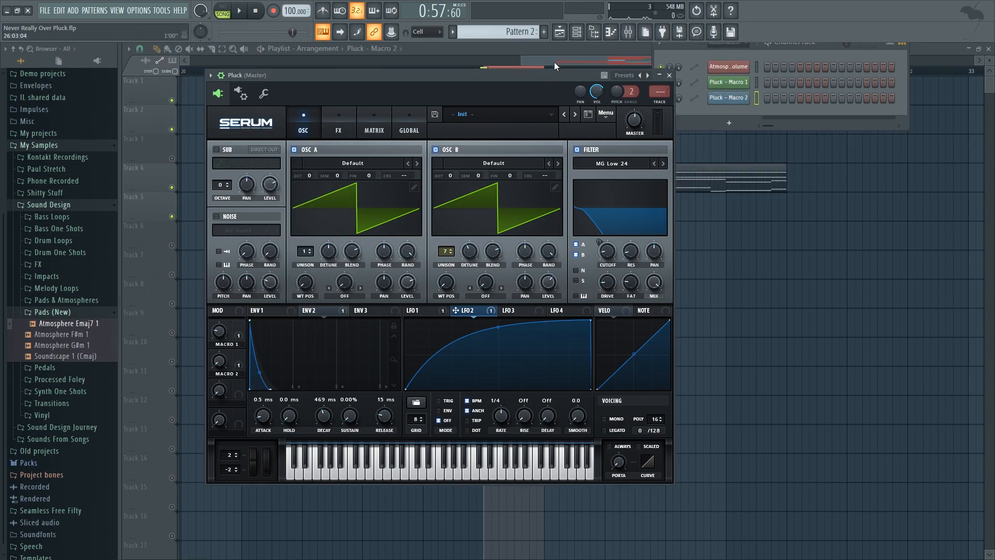
# Enable track 3, raise the Macro 2 automation to about 34% at bar 26, and audition the song
pyautogui.click(171, 158)
pyautogui.moveTo(549, 144); pyautogui.dragTo(548, 157)
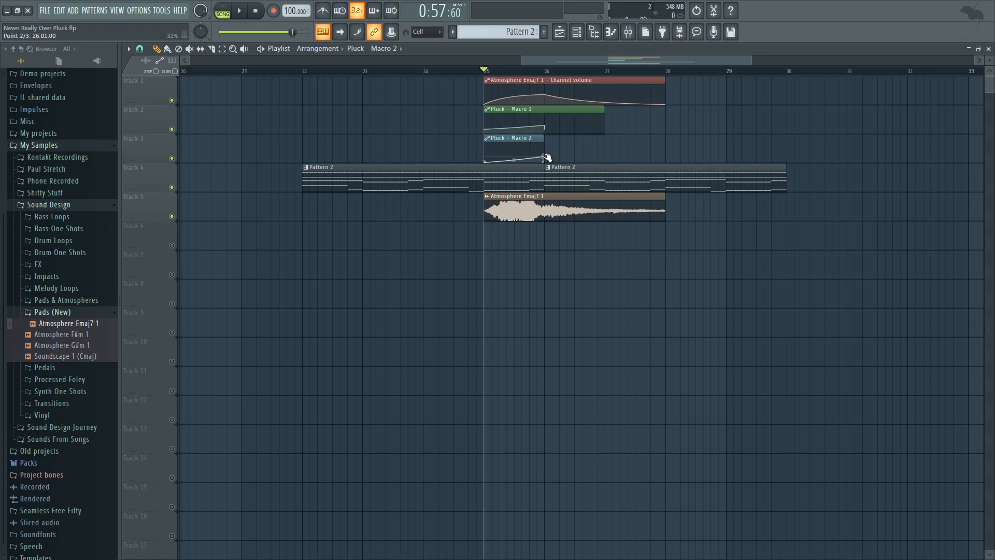
pyautogui.press('space')
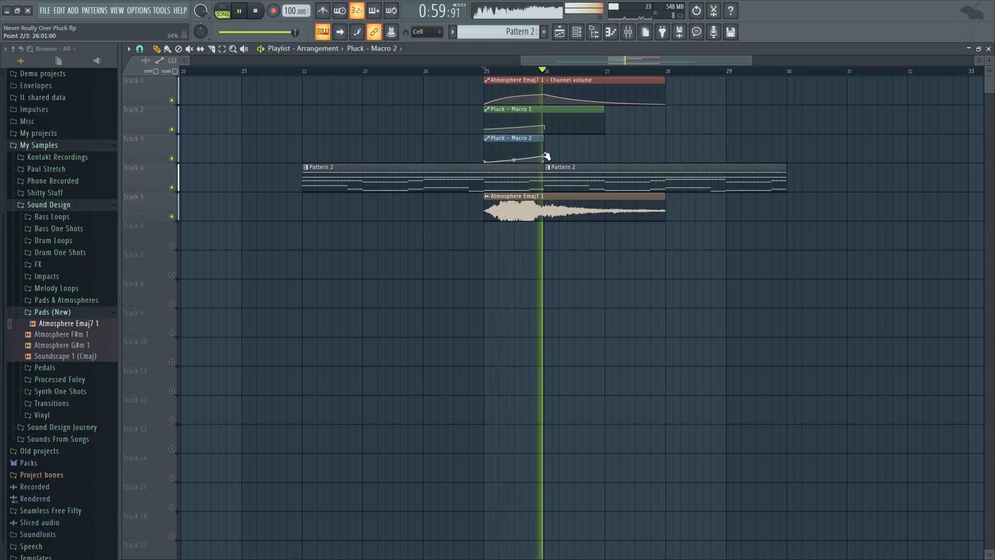
pyautogui.press('space')
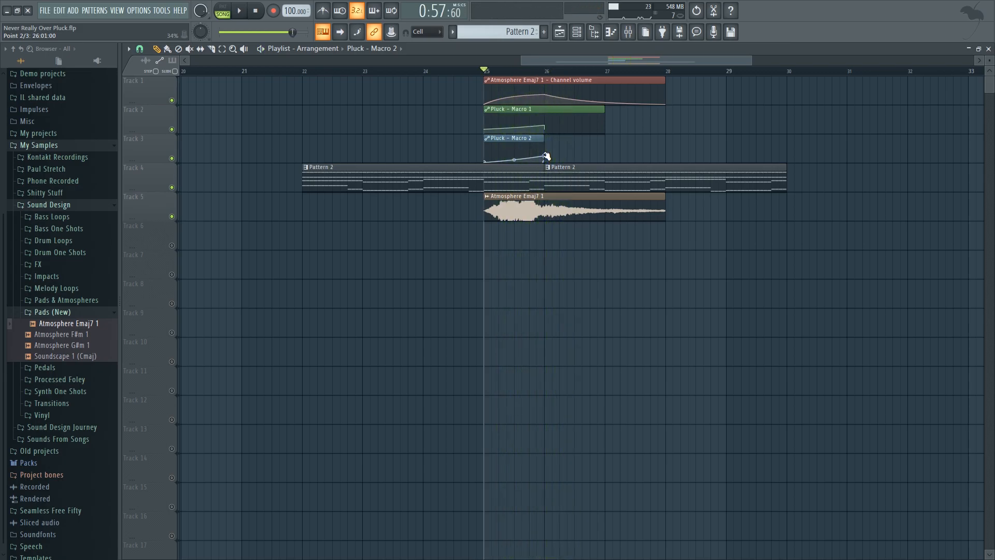